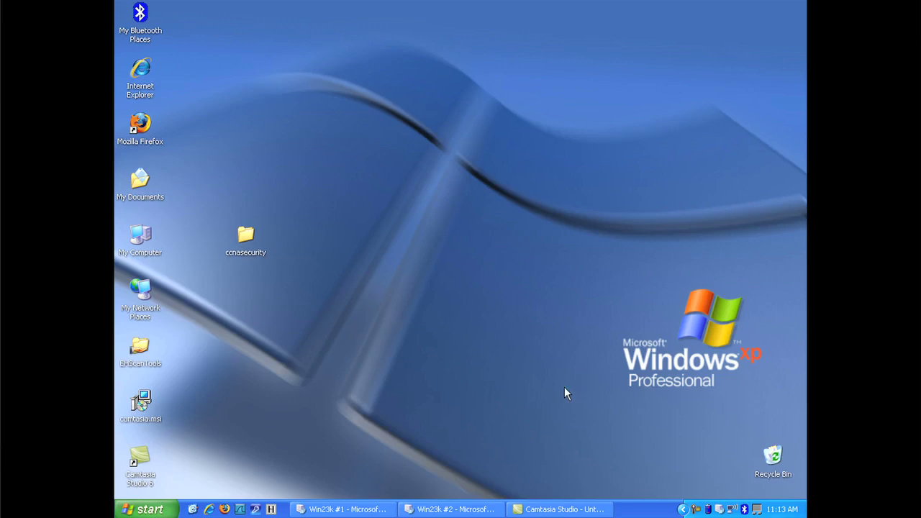
Step: Glance at Win23k #2's security console, then bring the Win23k #1 desktop back to the front
{"action": "left_click", "coordinate": [368, 509]}
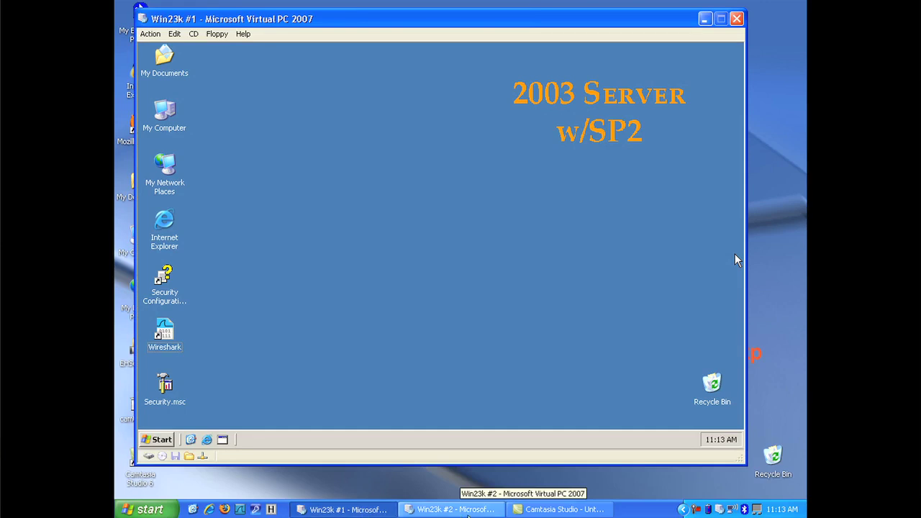
{"action": "left_click", "coordinate": [469, 510]}
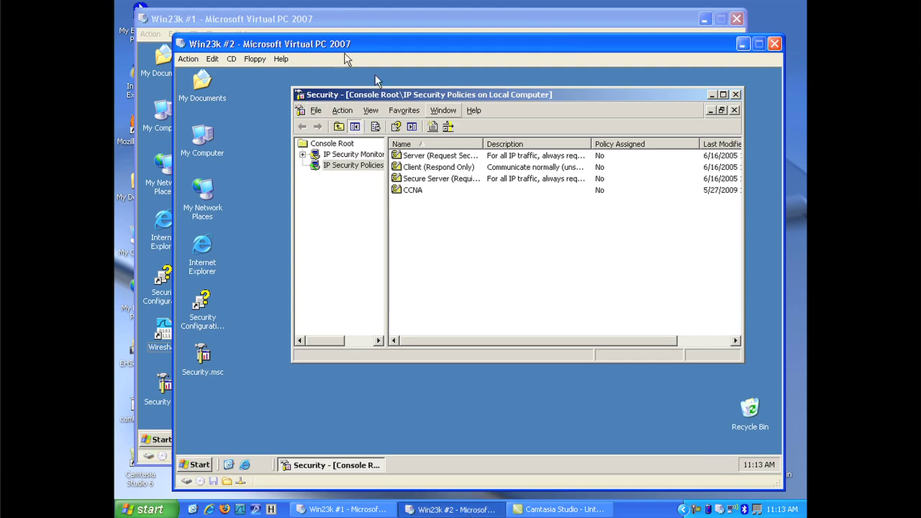
{"action": "left_click", "coordinate": [348, 19]}
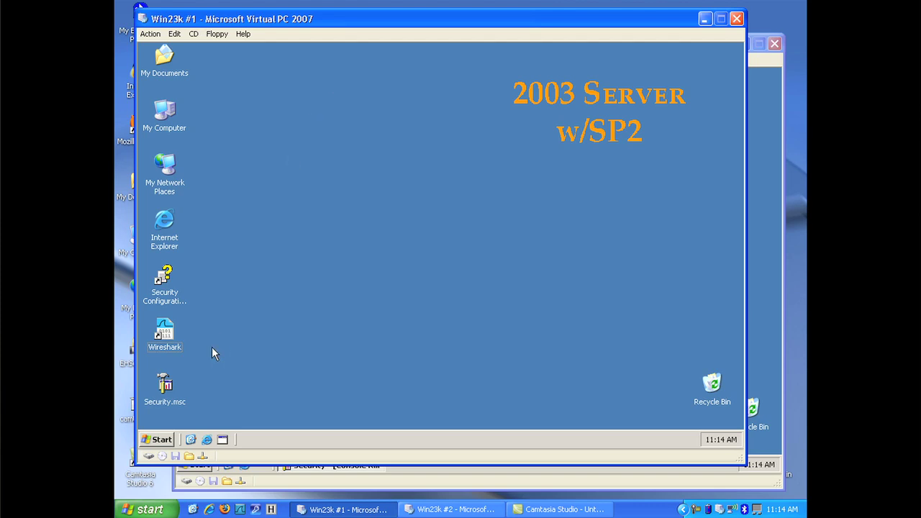
Step: Launch a new empty management console from the Start menu's Run prompt
{"action": "left_click", "coordinate": [154, 440]}
{"action": "left_click", "coordinate": [233, 393]}
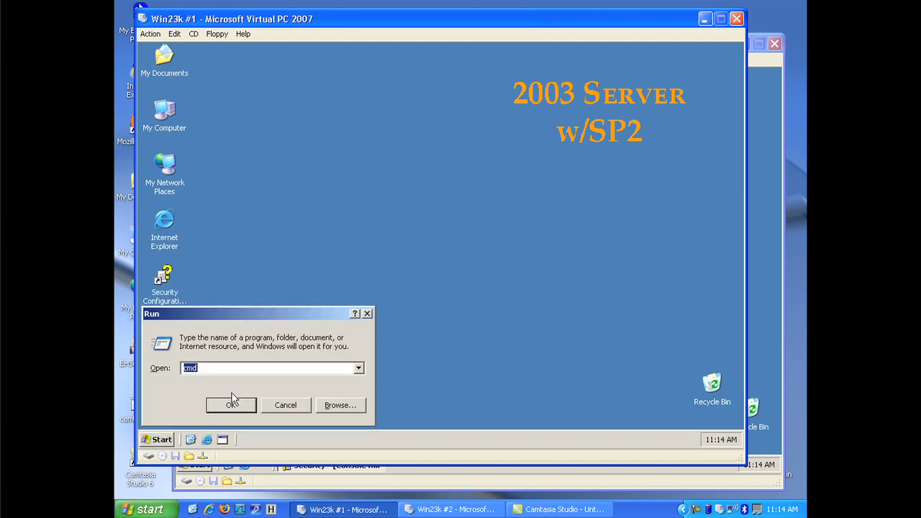
{"action": "type", "text": "cmd"}
{"action": "left_click", "coordinate": [232, 393]}
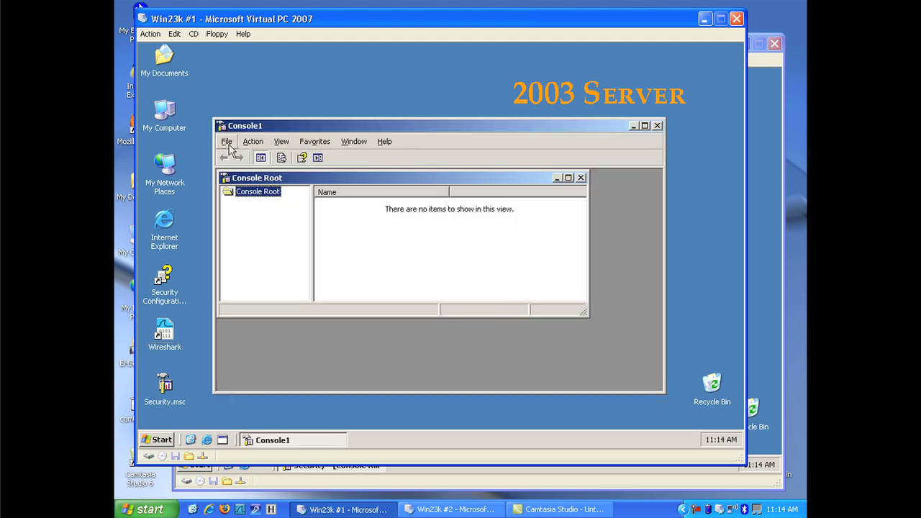
Step: Add the IP Security Monitor and IP Security Policy Management (Local computer) snap-ins to Console1
{"action": "left_click", "coordinate": [227, 143]}
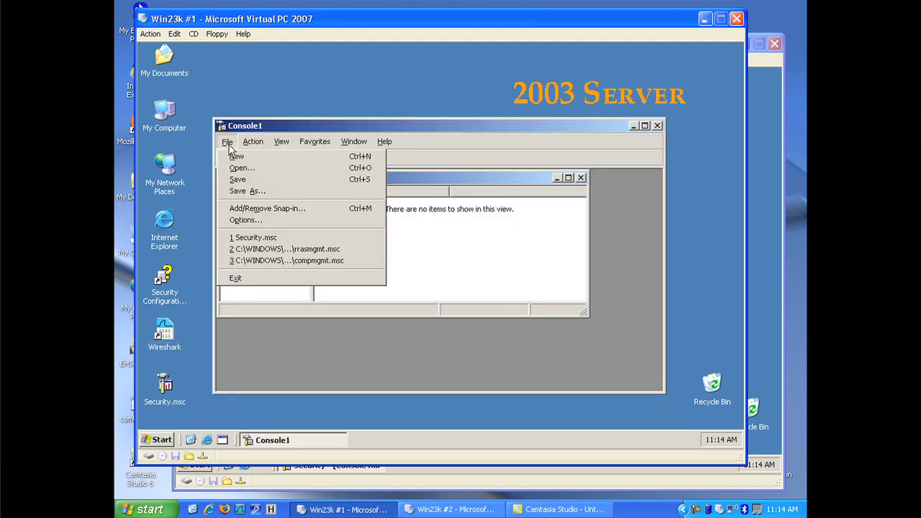
{"action": "left_click", "coordinate": [265, 209]}
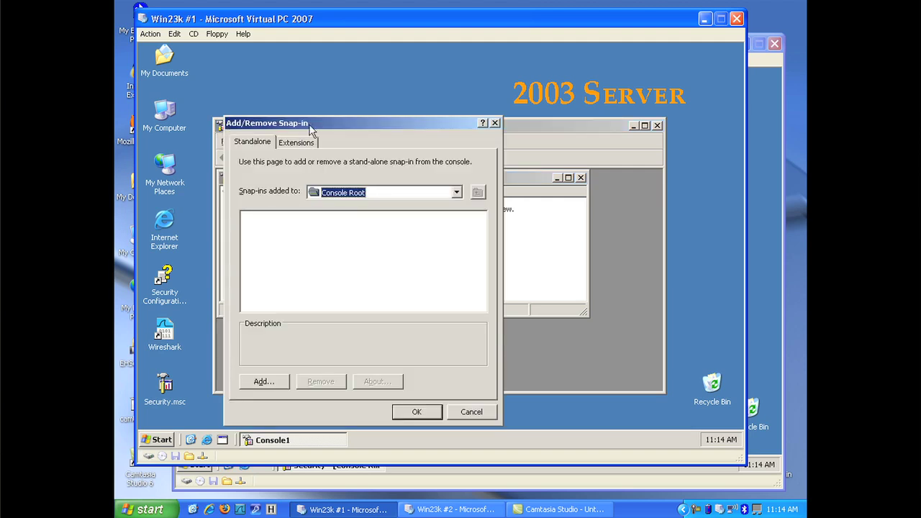
{"action": "left_click_drag", "start_coordinate": [311, 128], "coordinate": [365, 90]}
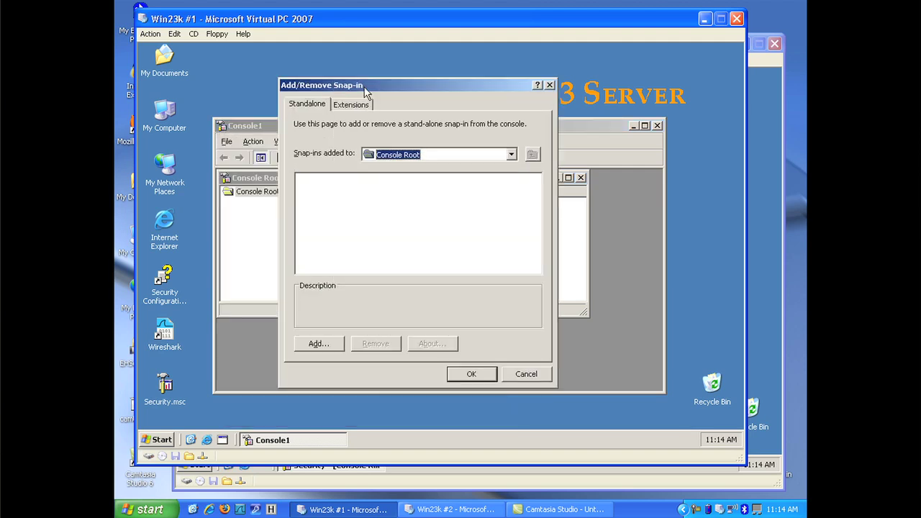
{"action": "left_click", "coordinate": [317, 344]}
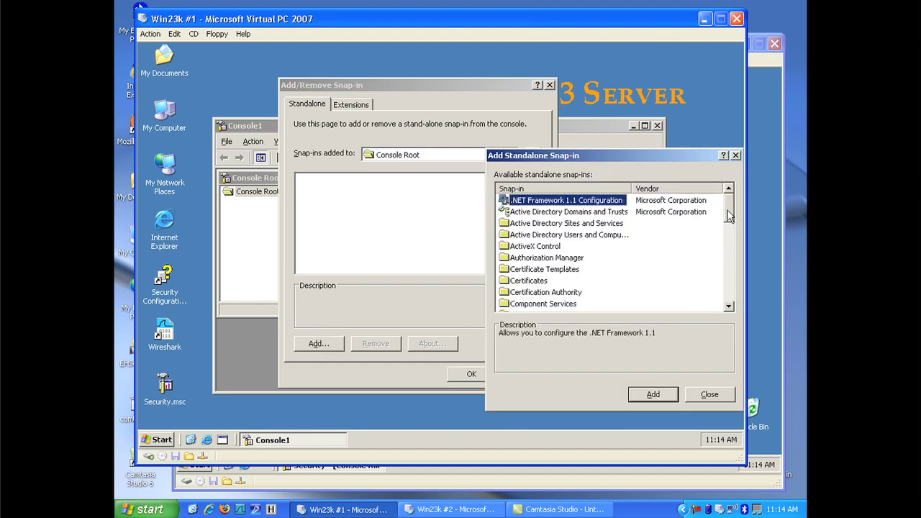
{"action": "left_click_drag", "start_coordinate": [730, 227], "coordinate": [730, 256]}
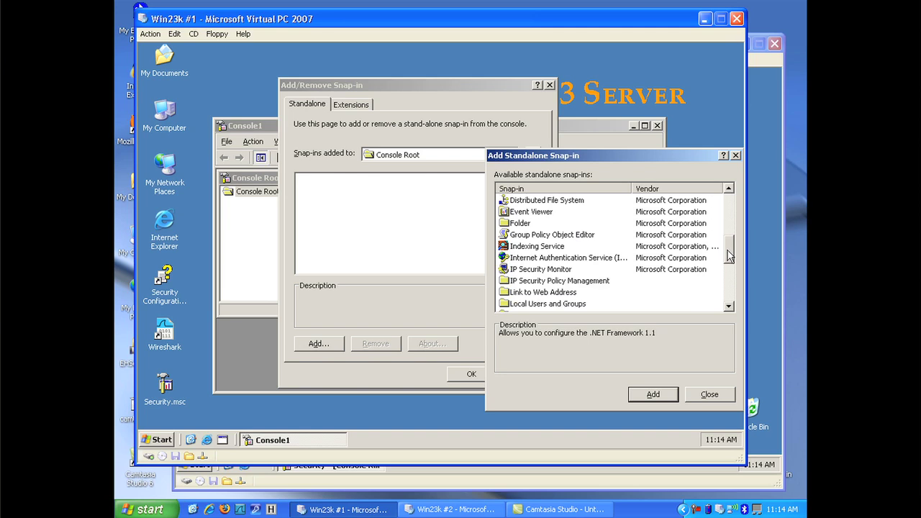
{"action": "double_click", "coordinate": [534, 270]}
{"action": "double_click", "coordinate": [535, 281]}
{"action": "left_click", "coordinate": [668, 411]}
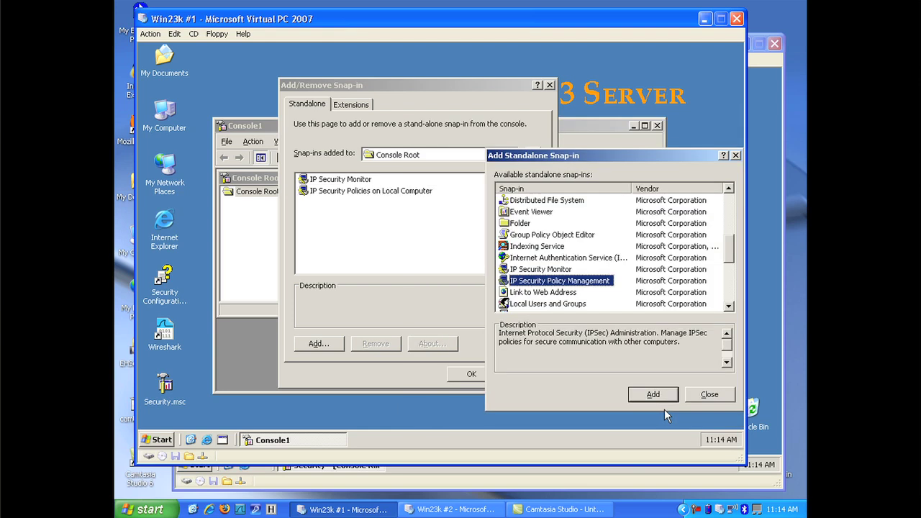
{"action": "left_click", "coordinate": [710, 396]}
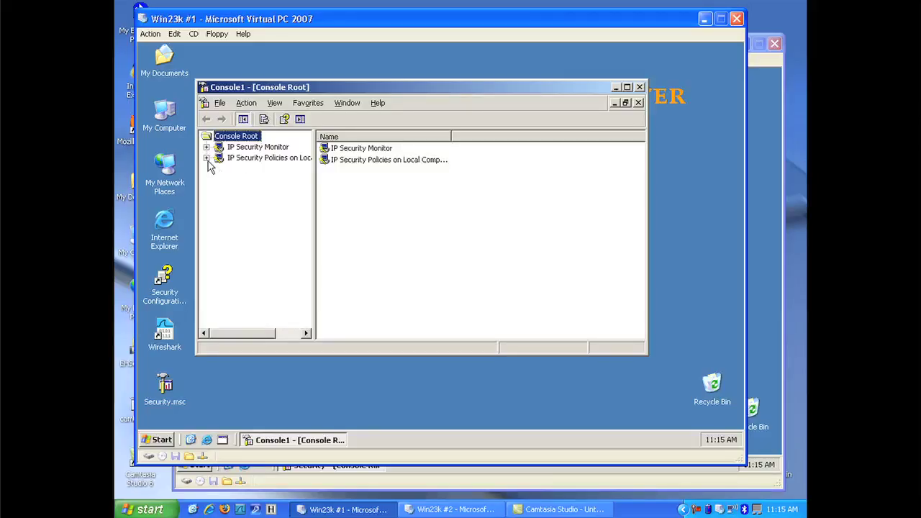
Step: Delete the CCNA policy, leaving the Server, Client and Secure Server policies
{"action": "left_click", "coordinate": [206, 157]}
{"action": "left_click", "coordinate": [278, 164]}
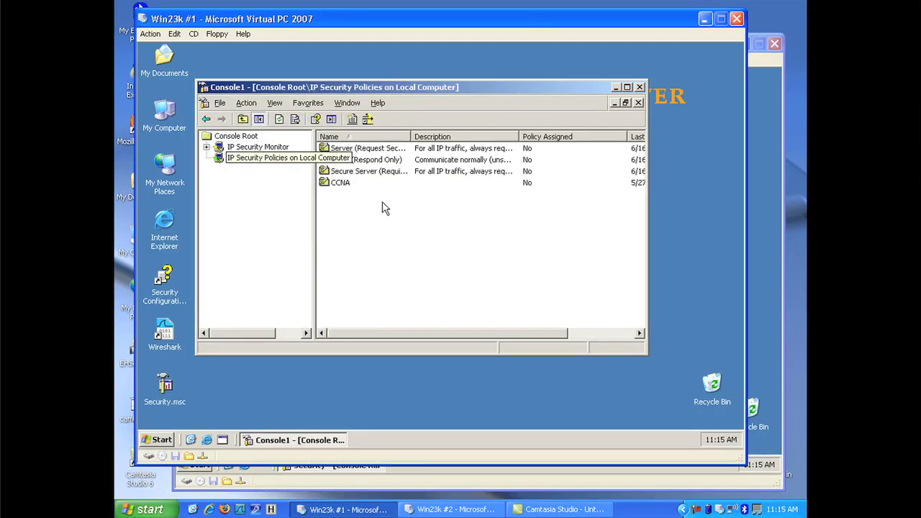
{"action": "right_click", "coordinate": [347, 183]}
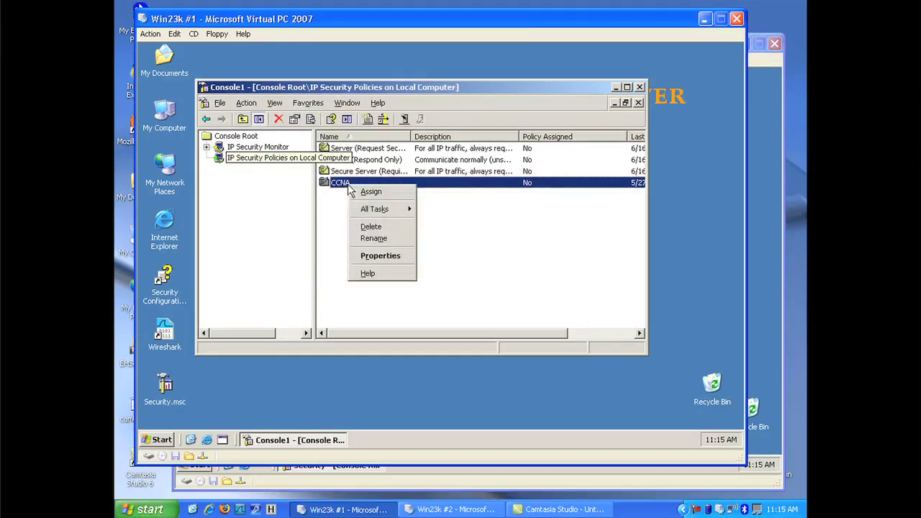
{"action": "left_click", "coordinate": [371, 226]}
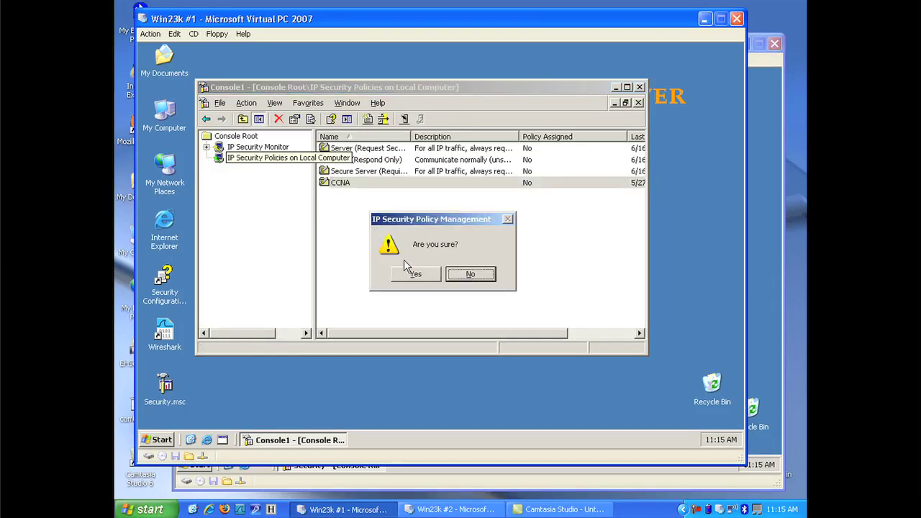
{"action": "left_click", "coordinate": [407, 273]}
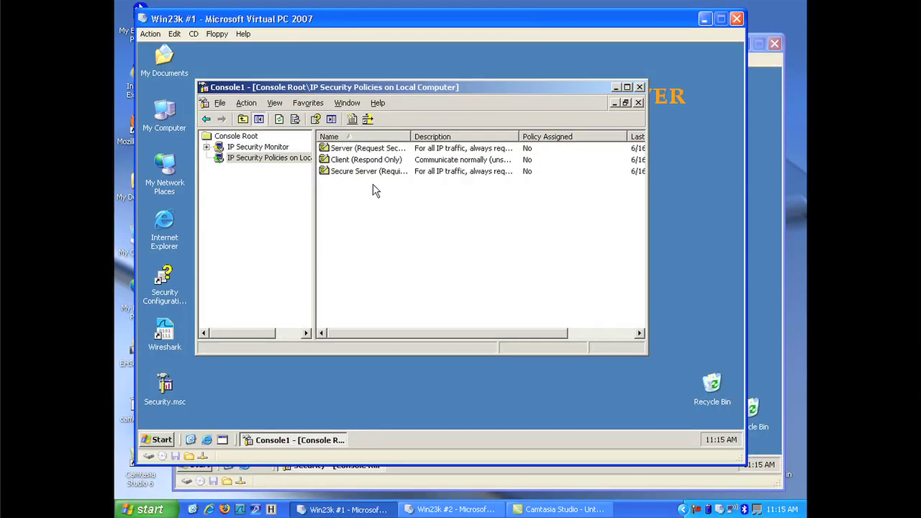
Step: Create an IP security policy named 'CCNA Security' with the default response rule, finishing into its properties
{"action": "right_click", "coordinate": [366, 194]}
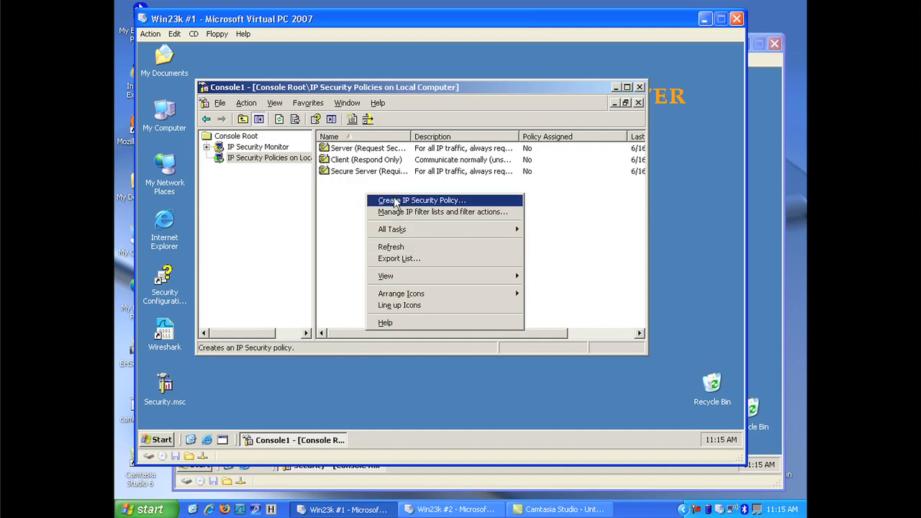
{"action": "left_click", "coordinate": [394, 200]}
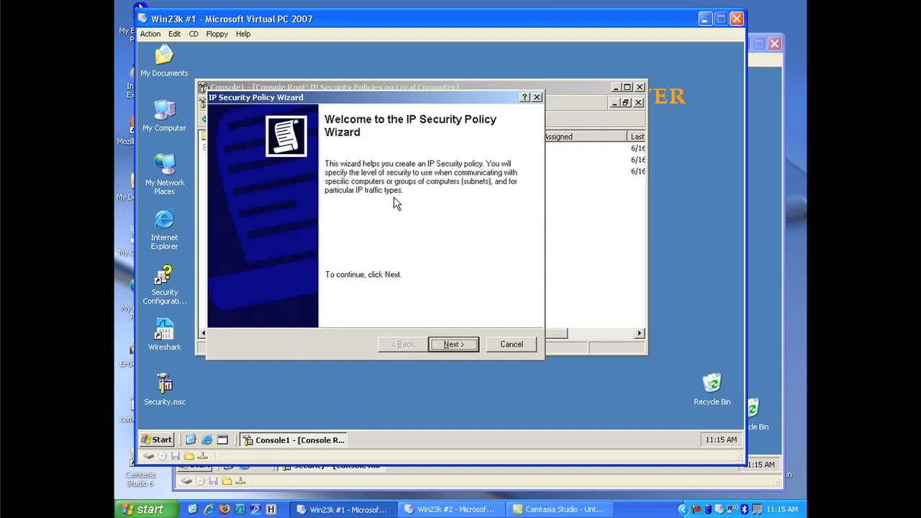
{"action": "left_click", "coordinate": [452, 344]}
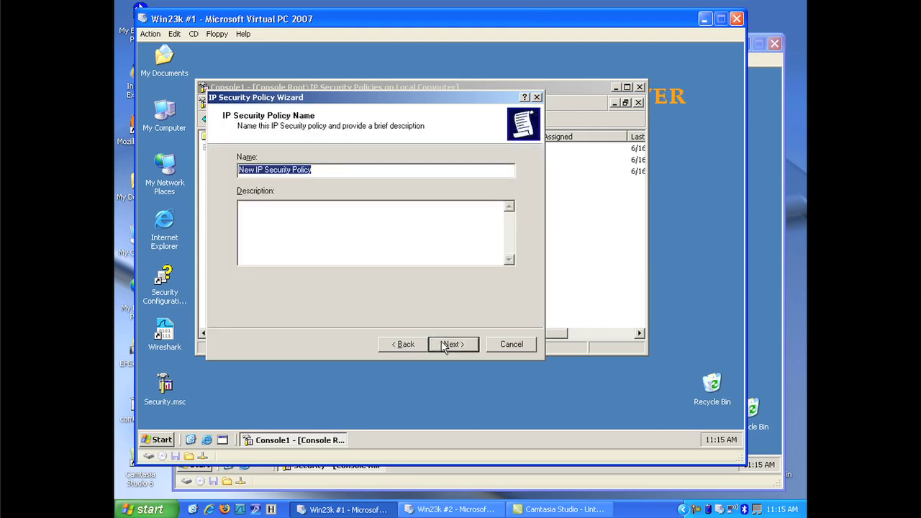
{"action": "type", "text": "CCNA Security"}
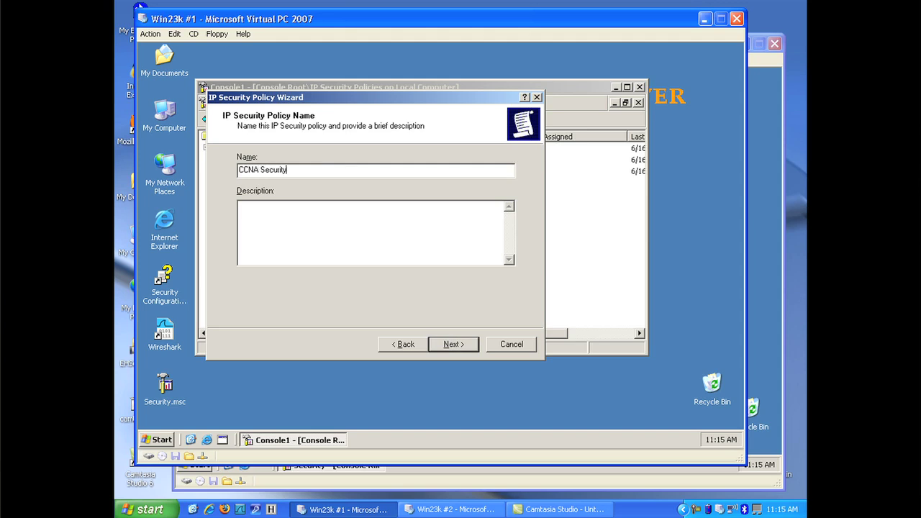
{"action": "left_click", "coordinate": [449, 345]}
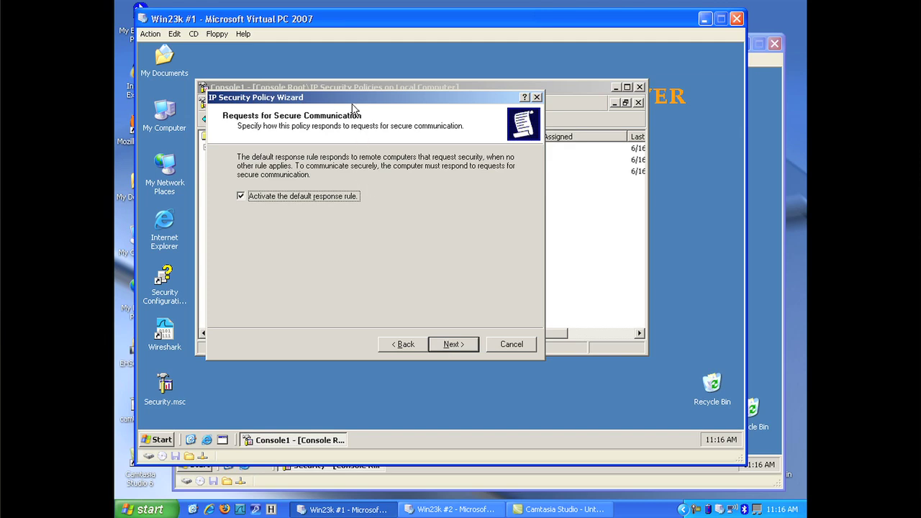
{"action": "left_click_drag", "start_coordinate": [352, 100], "coordinate": [381, 116]}
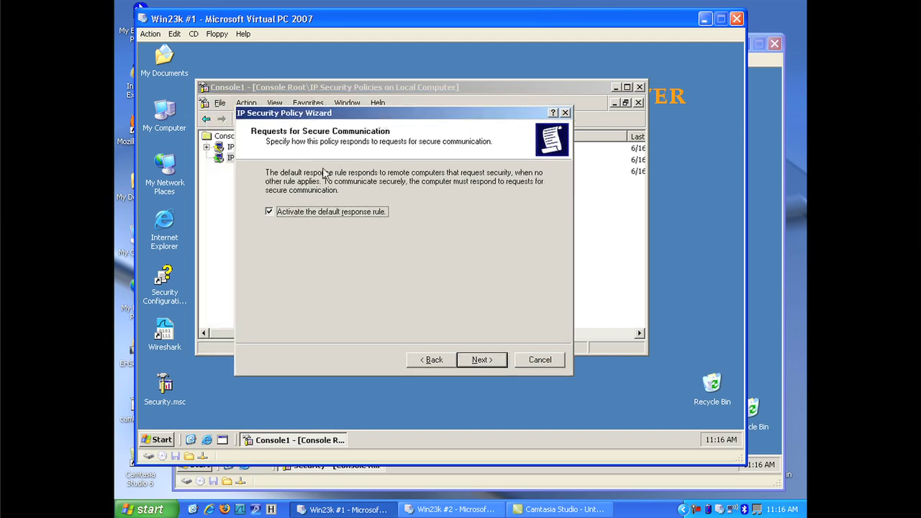
{"action": "left_click", "coordinate": [297, 212]}
{"action": "left_click", "coordinate": [473, 359]}
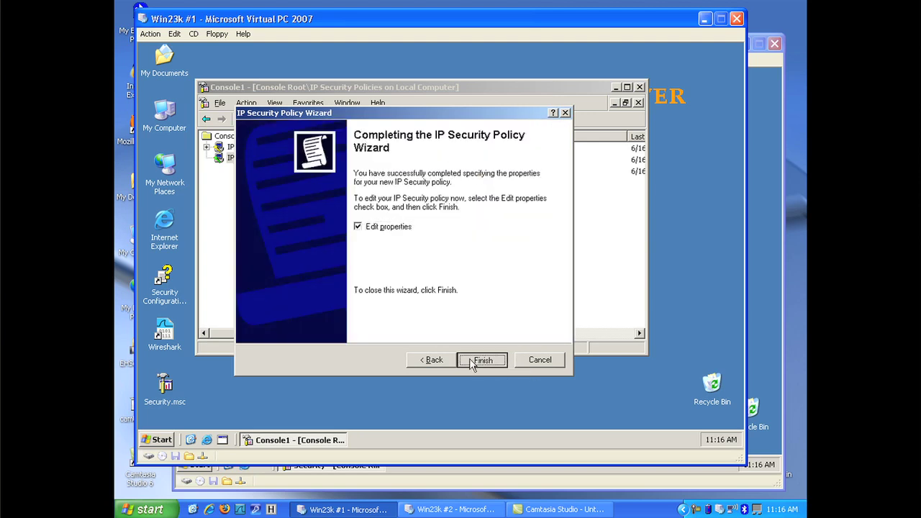
{"action": "left_click", "coordinate": [471, 359]}
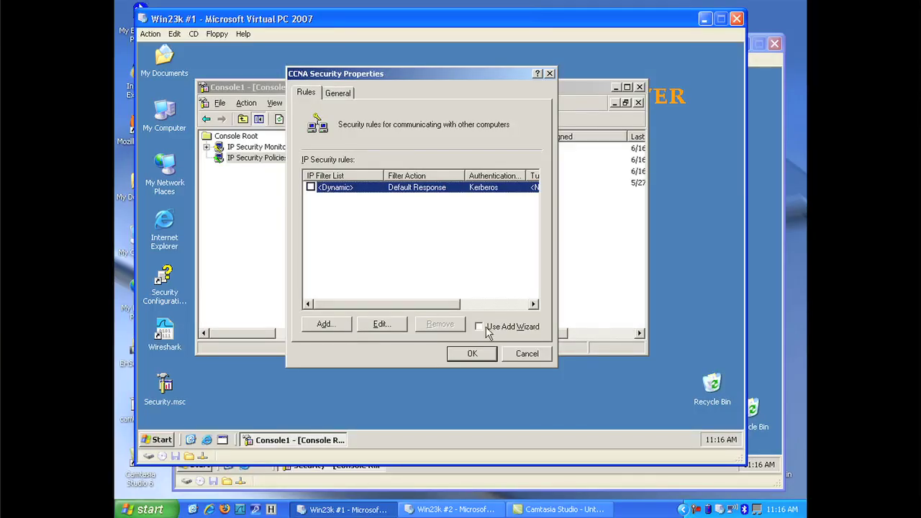
Step: Add a new rule to the CCNA Security policy, showing Kerberos as its only authentication method
{"action": "left_click", "coordinate": [325, 323]}
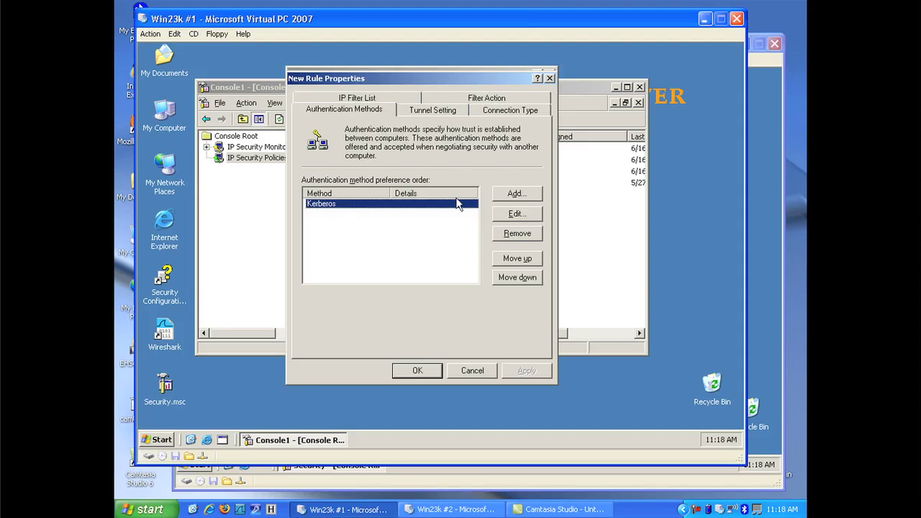
Step: Add a preshared key authentication method 'CCNA' and move it above Kerberos
{"action": "left_click", "coordinate": [503, 196]}
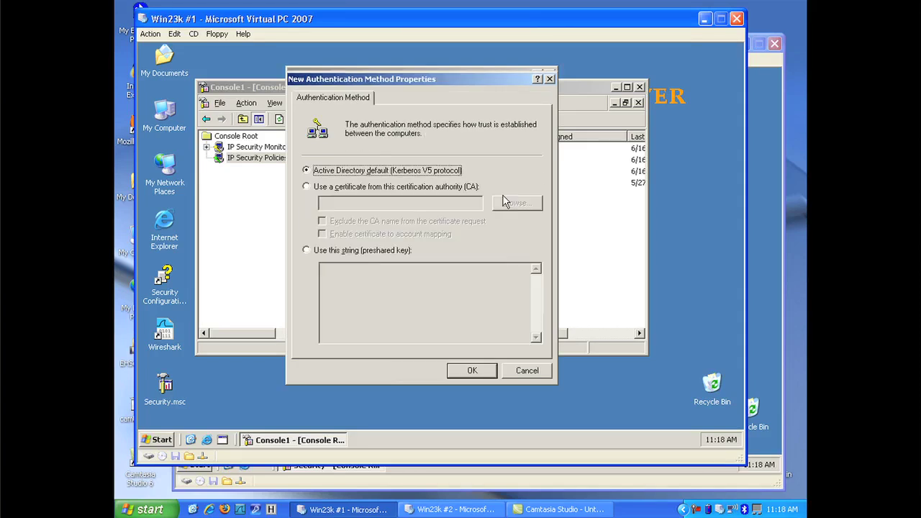
{"action": "left_click", "coordinate": [381, 251]}
{"action": "left_click", "coordinate": [364, 286]}
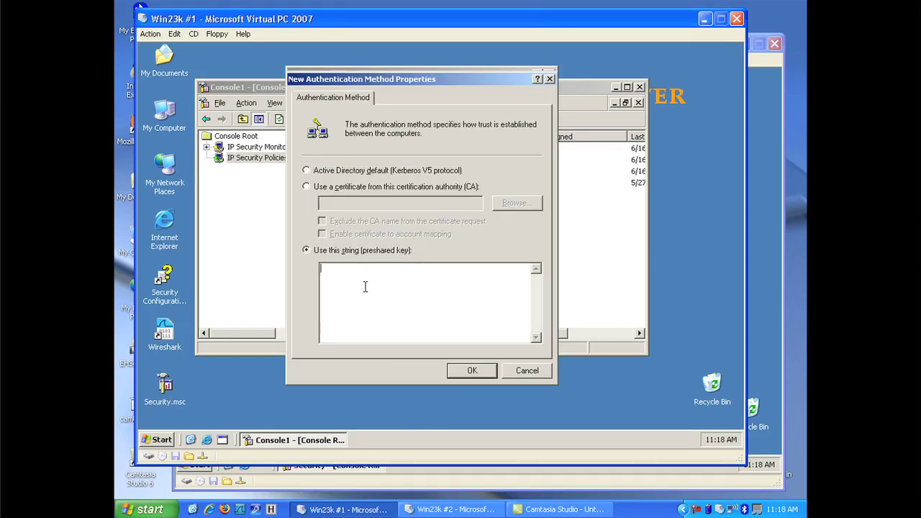
{"action": "type", "text": "CCNA"}
{"action": "left_click", "coordinate": [471, 371]}
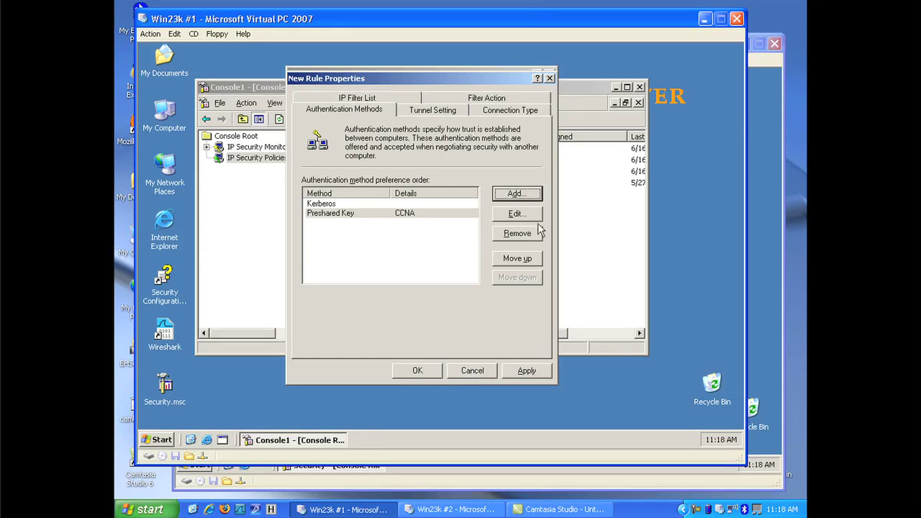
{"action": "left_click", "coordinate": [517, 257]}
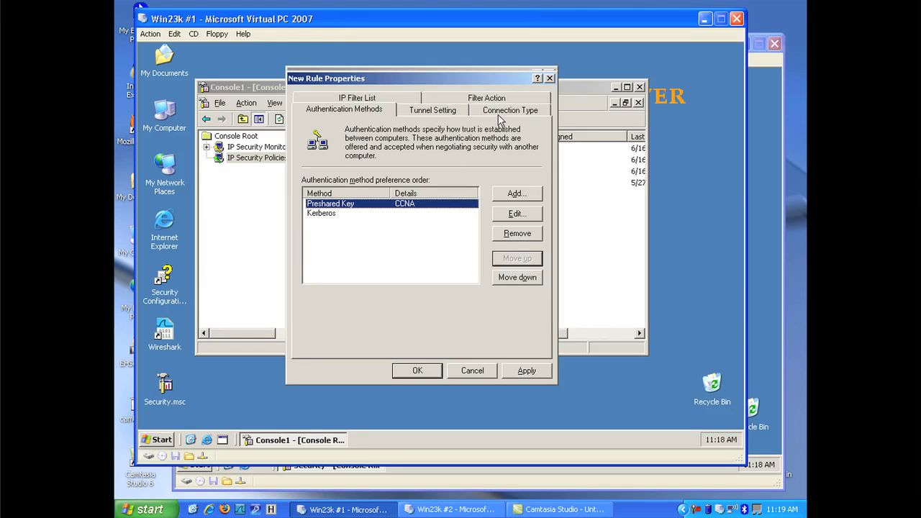
Step: Start a new IP filter list for the rule named 'CCNA Security'
{"action": "left_click", "coordinate": [389, 100]}
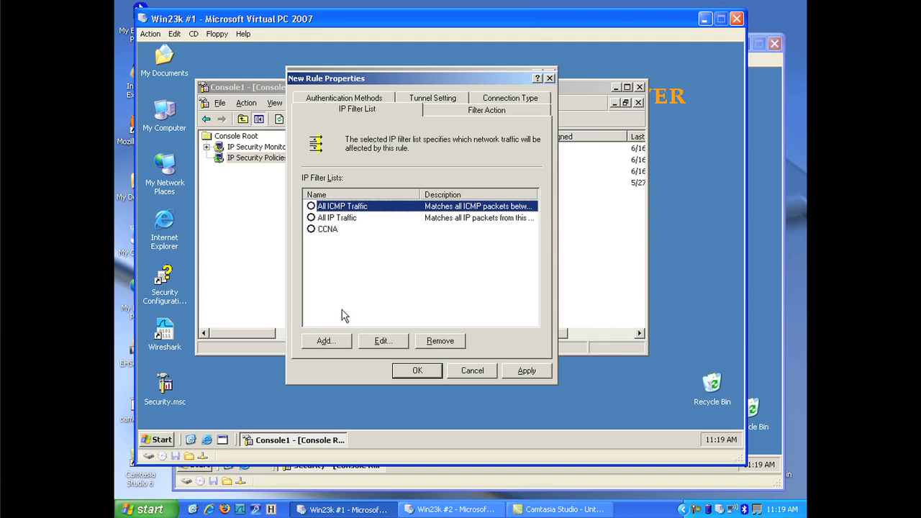
{"action": "left_click", "coordinate": [325, 341]}
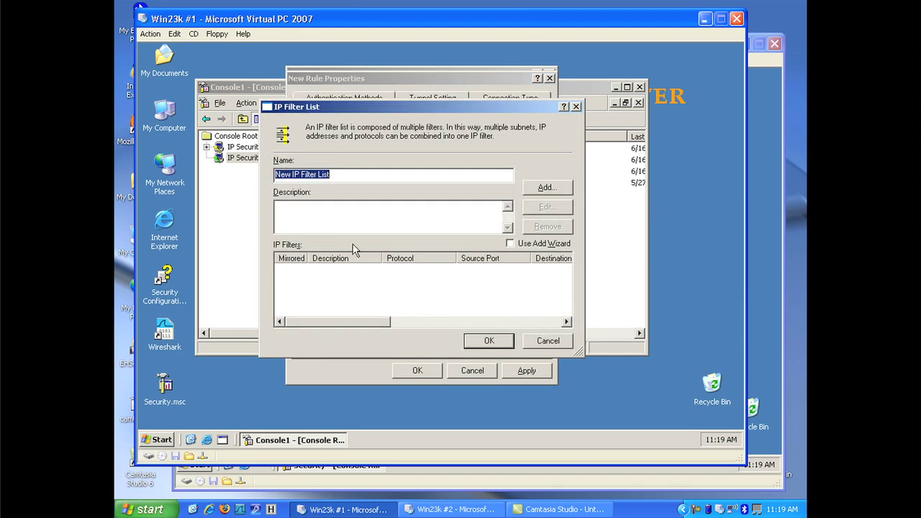
{"action": "type", "text": "CCNA"}
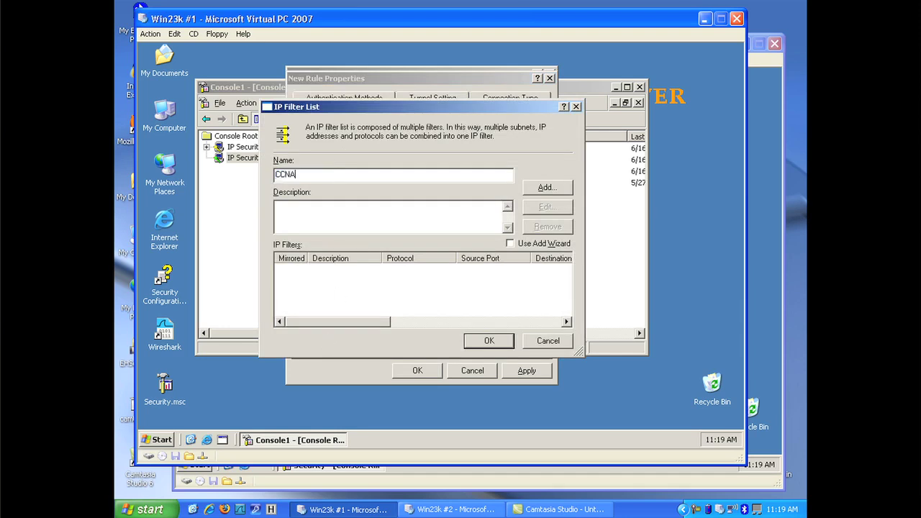
{"action": "type", "text": " Security"}
Step: Add one mirrored, any-protocol filter from My IP Address to Any IP Address
{"action": "left_click", "coordinate": [546, 188]}
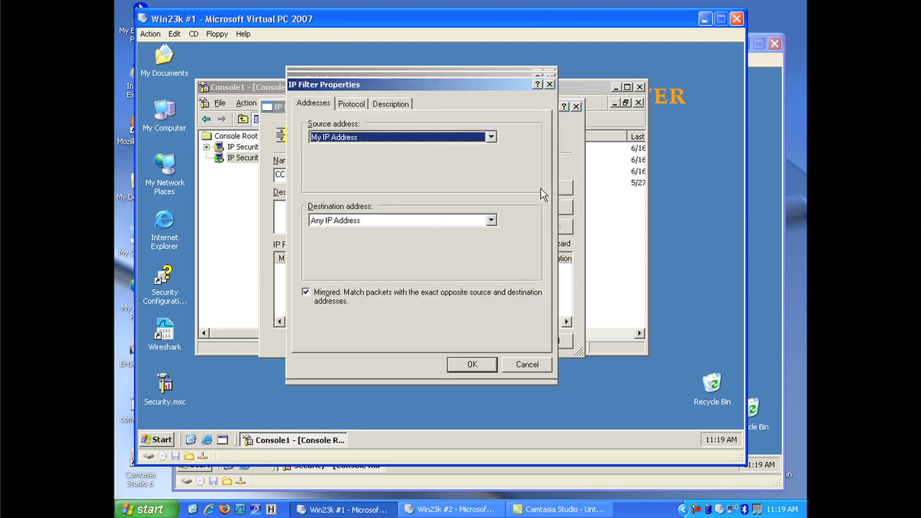
{"action": "left_click", "coordinate": [367, 138]}
{"action": "left_click", "coordinate": [366, 136]}
{"action": "left_click", "coordinate": [366, 222]}
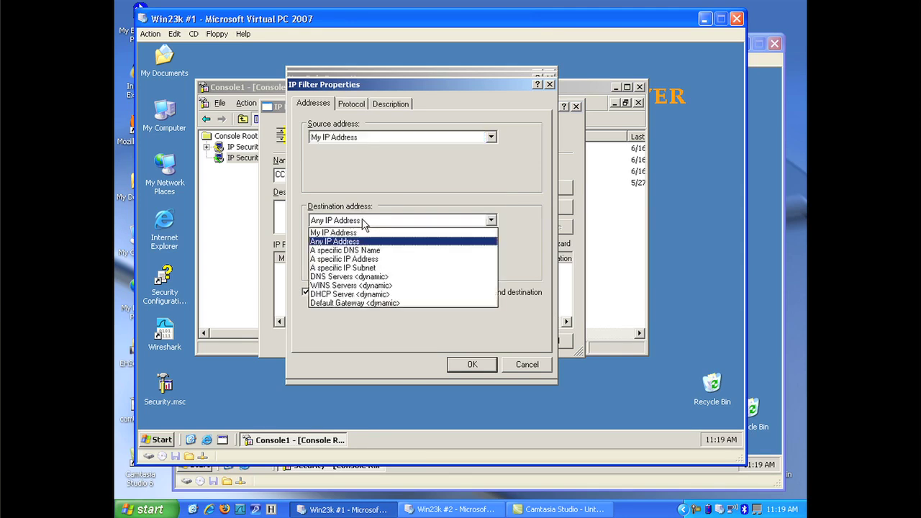
{"action": "left_click", "coordinate": [363, 223]}
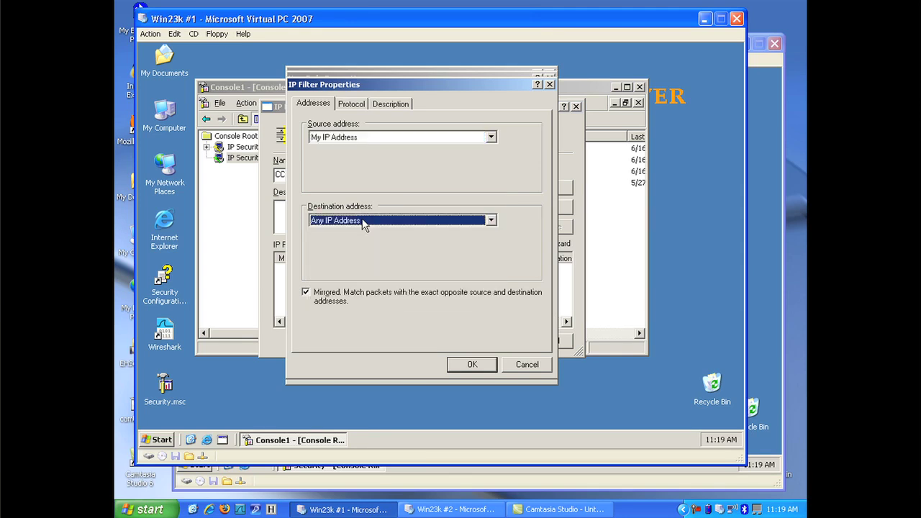
{"action": "left_click", "coordinate": [353, 105]}
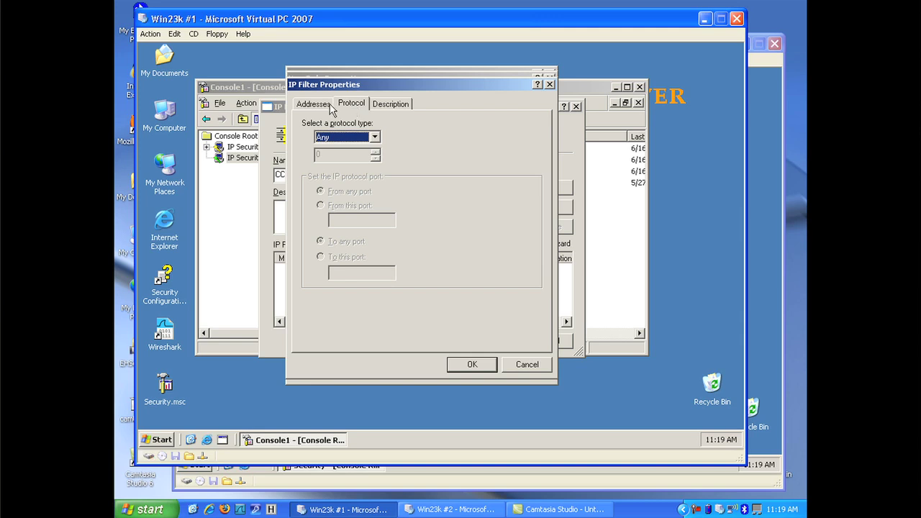
{"action": "left_click", "coordinate": [332, 110]}
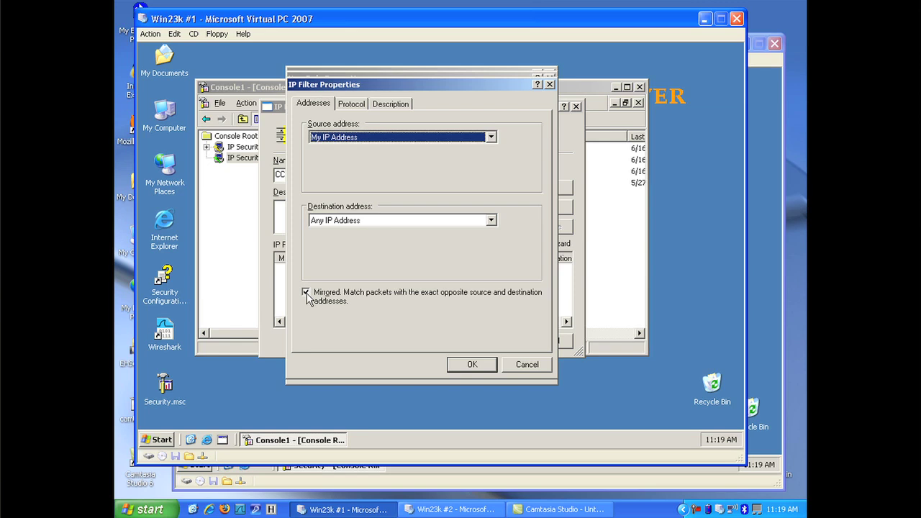
{"action": "left_click", "coordinate": [464, 369]}
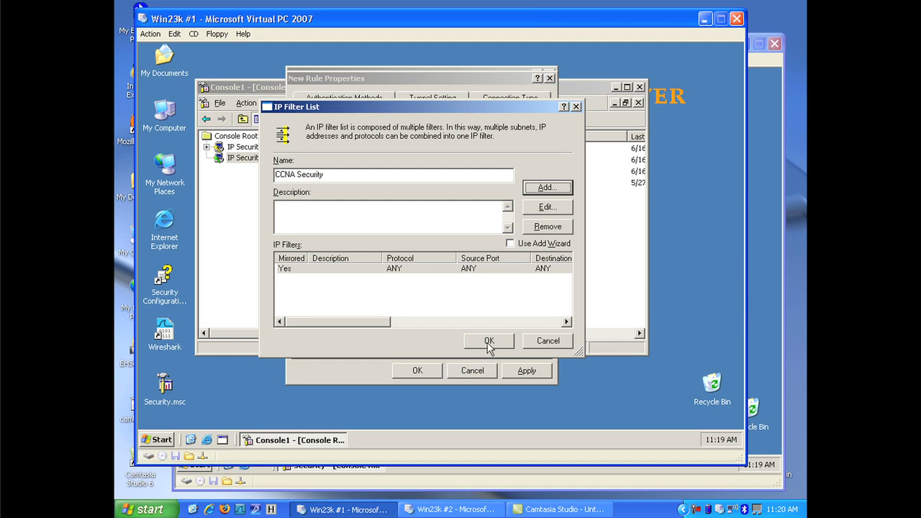
Step: Save and select the CCNA Security filter list, then start a new Negotiate security filter action
{"action": "left_click", "coordinate": [488, 343]}
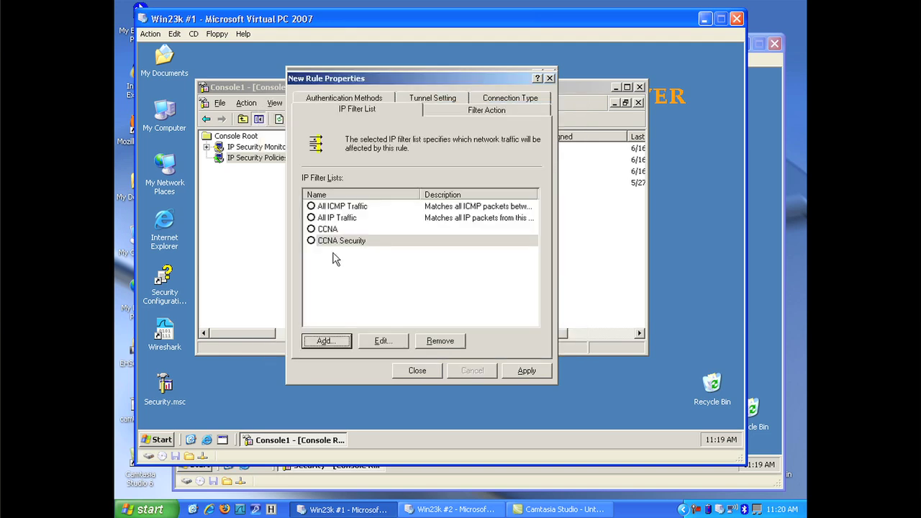
{"action": "left_click", "coordinate": [311, 240]}
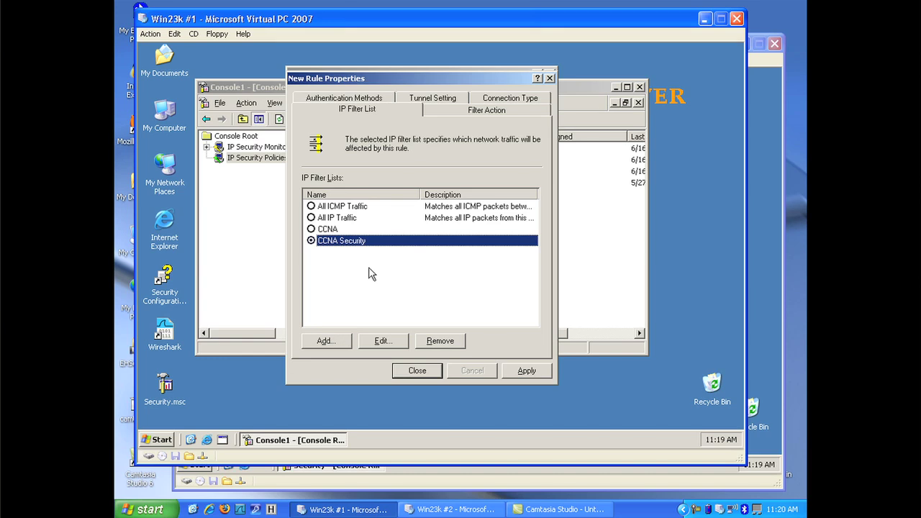
{"action": "left_click", "coordinate": [460, 117]}
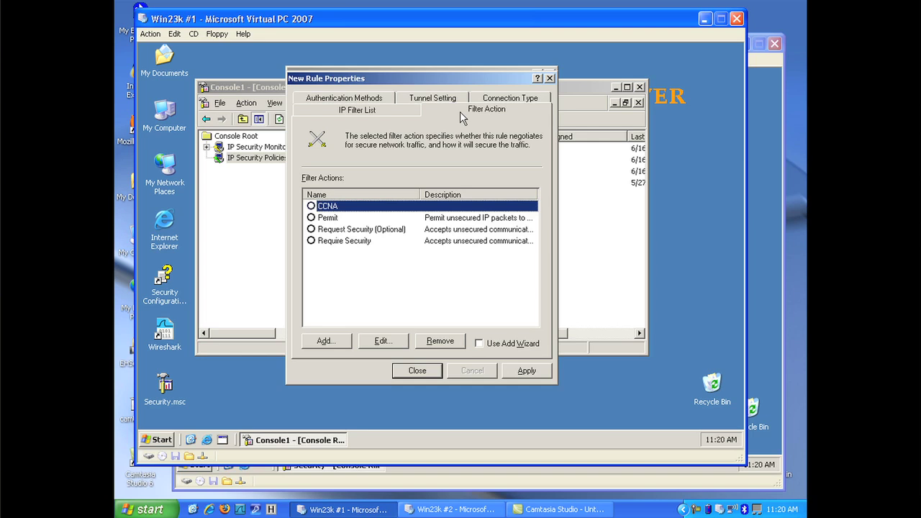
{"action": "left_click", "coordinate": [328, 343]}
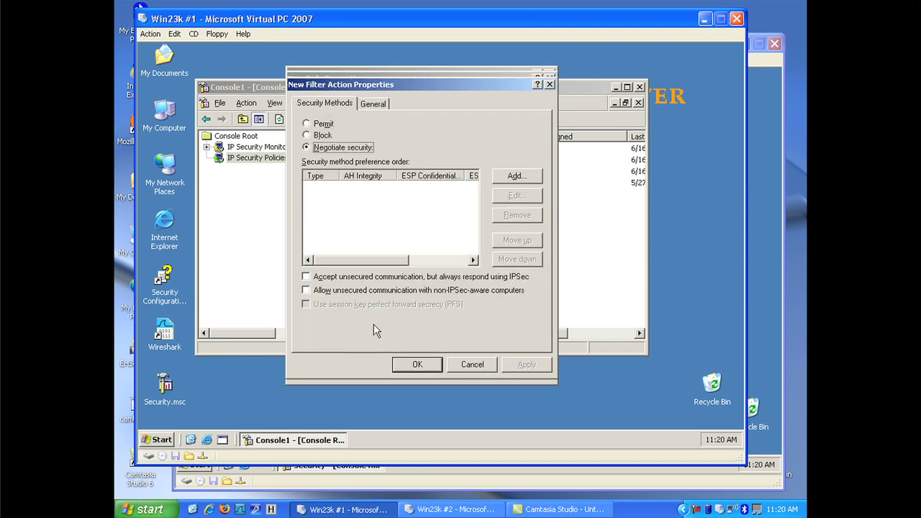
Step: Add a Custom security method to the filter action and open its AH/ESP algorithm settings
{"action": "left_click", "coordinate": [527, 177]}
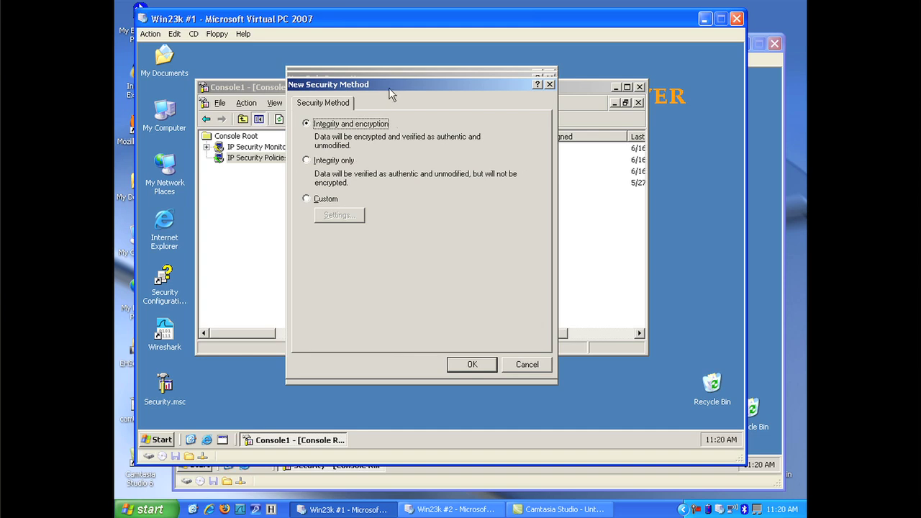
{"action": "left_click_drag", "start_coordinate": [389, 92], "coordinate": [470, 109]}
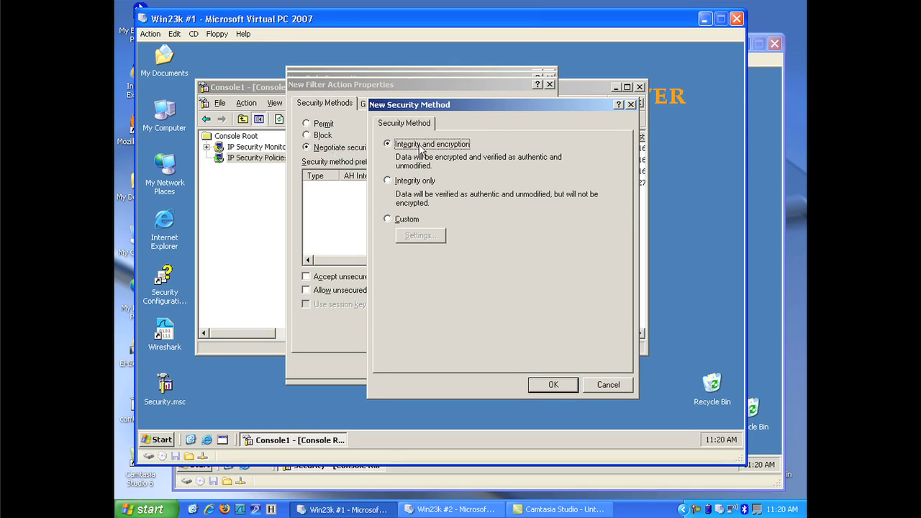
{"action": "left_click", "coordinate": [400, 221]}
{"action": "left_click", "coordinate": [417, 237]}
{"action": "left_click_drag", "start_coordinate": [438, 134], "coordinate": [441, 133]}
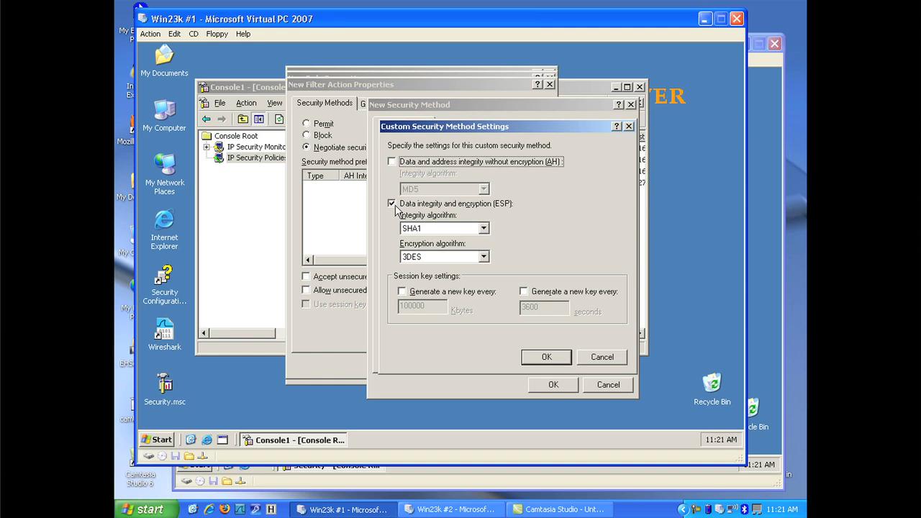
Step: Compare ESP SHA1/3DES and AH MD5 options, restore ESP only, and cancel the custom settings
{"action": "left_click", "coordinate": [426, 229]}
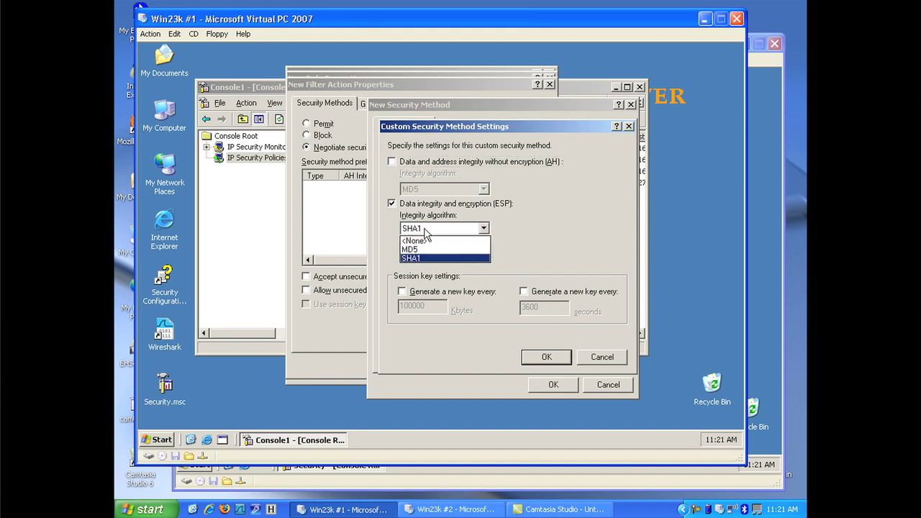
{"action": "left_click", "coordinate": [425, 229]}
{"action": "left_click", "coordinate": [425, 257]}
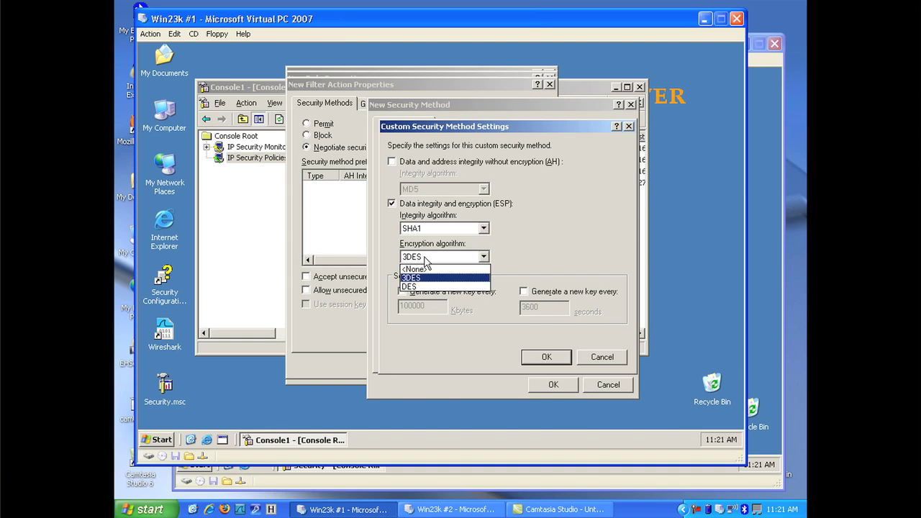
{"action": "left_click", "coordinate": [425, 259]}
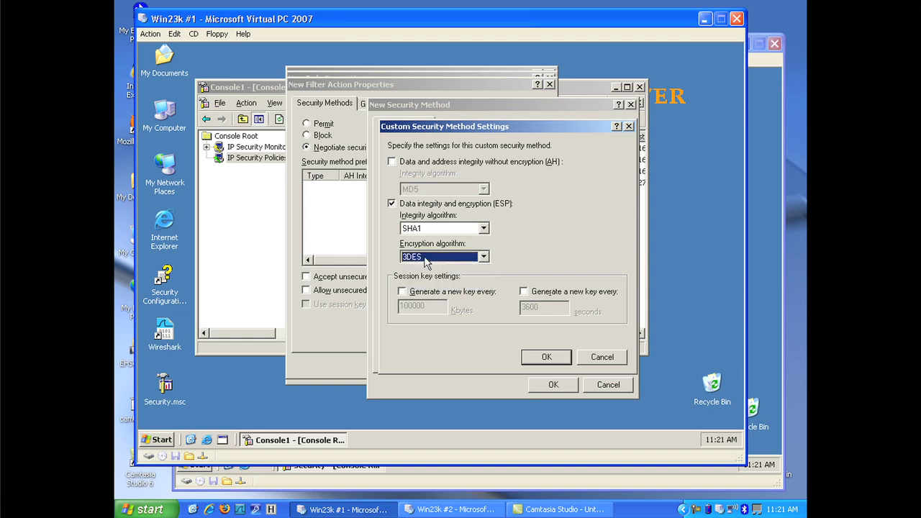
{"action": "left_click", "coordinate": [391, 203]}
{"action": "left_click", "coordinate": [392, 163]}
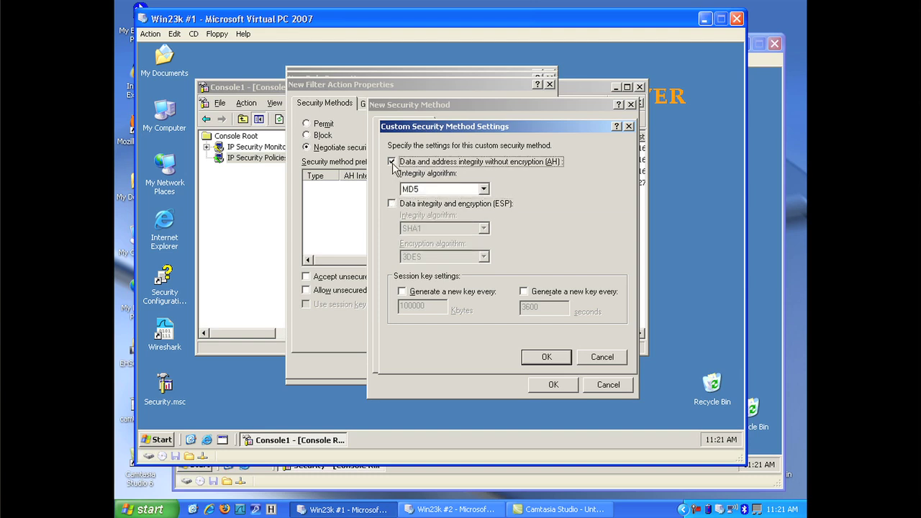
{"action": "left_click", "coordinate": [391, 204]}
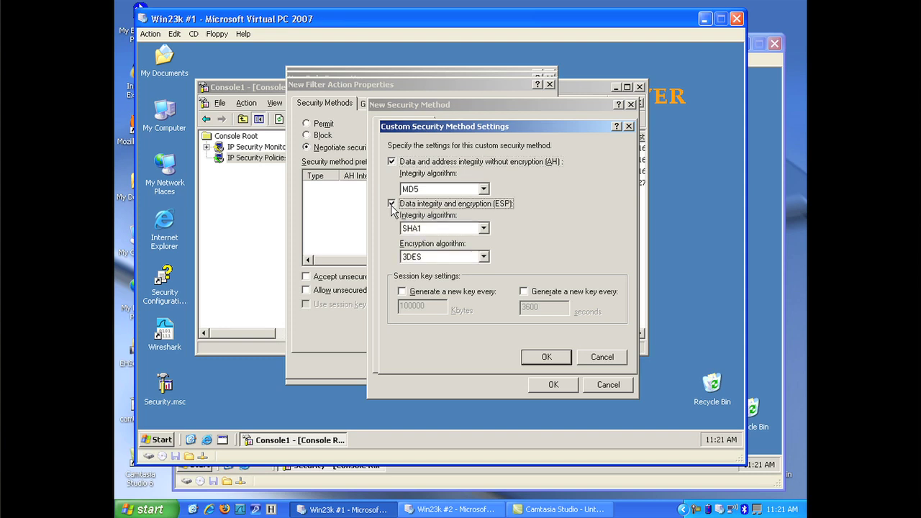
{"action": "left_click", "coordinate": [392, 162]}
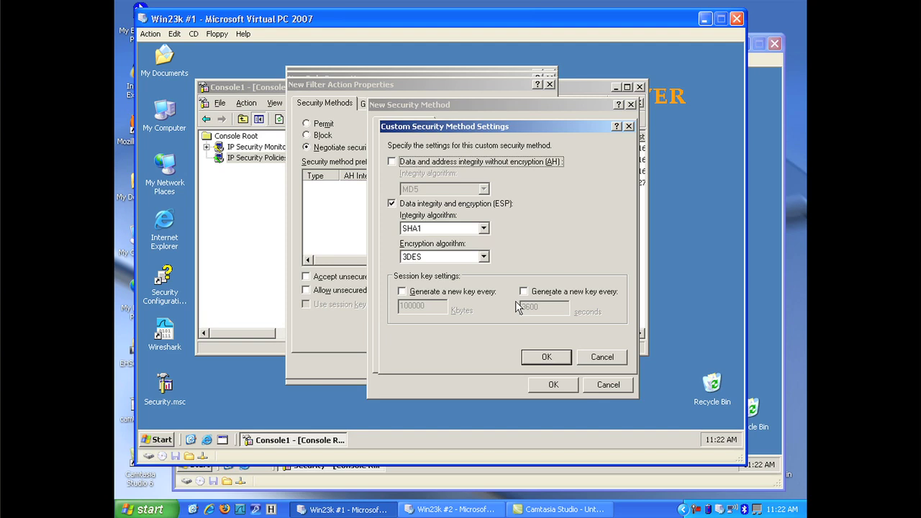
{"action": "left_click", "coordinate": [590, 361]}
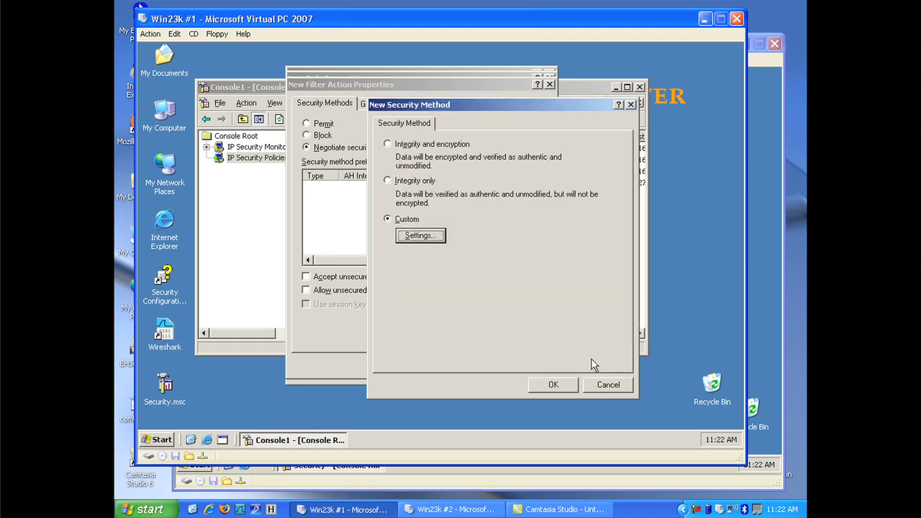
Step: Add the standard 3DES/SHA1 integrity and encryption method to the filter action
{"action": "left_click", "coordinate": [427, 146]}
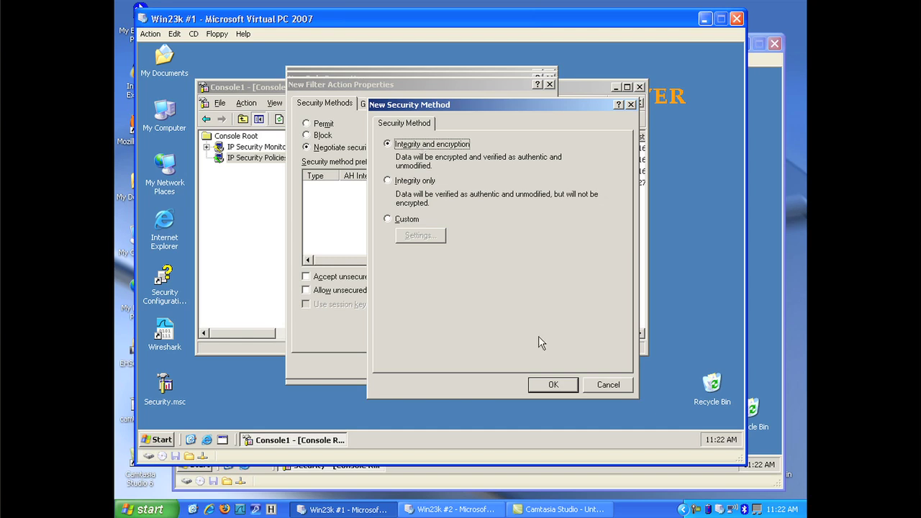
{"action": "left_click", "coordinate": [548, 384]}
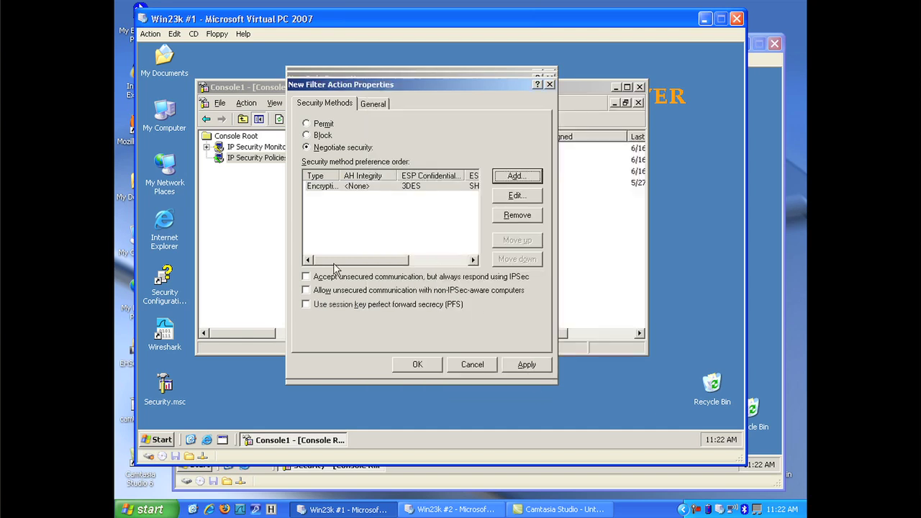
{"action": "left_click", "coordinate": [333, 188]}
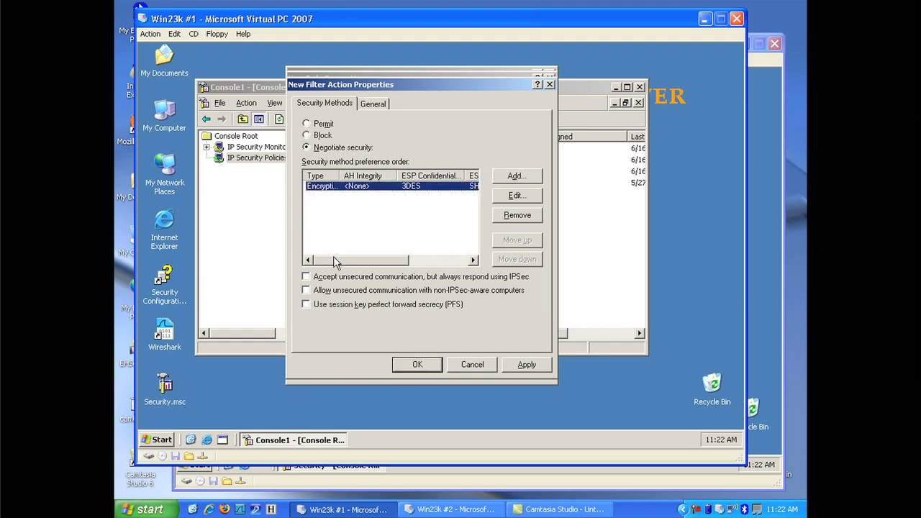
{"action": "mouse_move", "coordinate": [333, 261]}
{"action": "left_mouse_down"}
{"action": "mouse_move", "coordinate": [409, 260]}
{"action": "mouse_move", "coordinate": [325, 258]}
{"action": "left_mouse_up"}
Step: Accept unsecured traffic, allow fallback to non-IPsec-aware computers, and save the filter action
{"action": "left_click", "coordinate": [307, 277]}
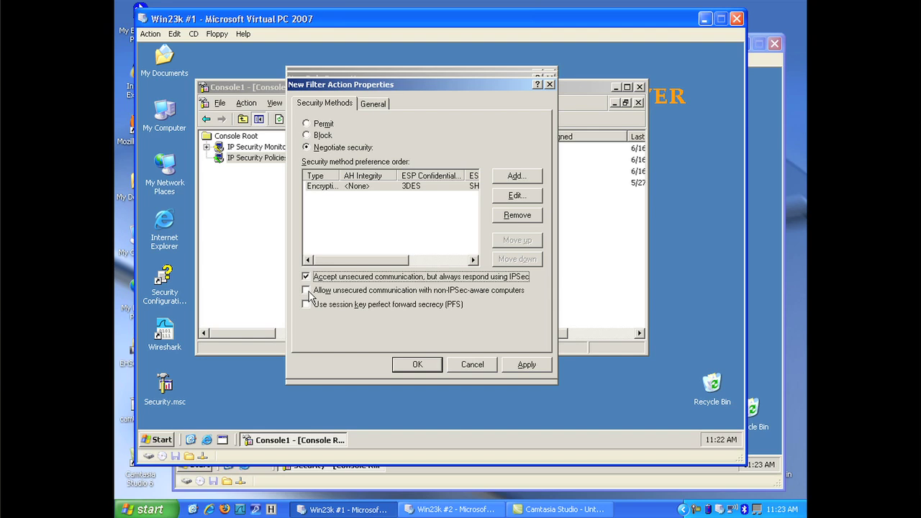
{"action": "left_click", "coordinate": [306, 291]}
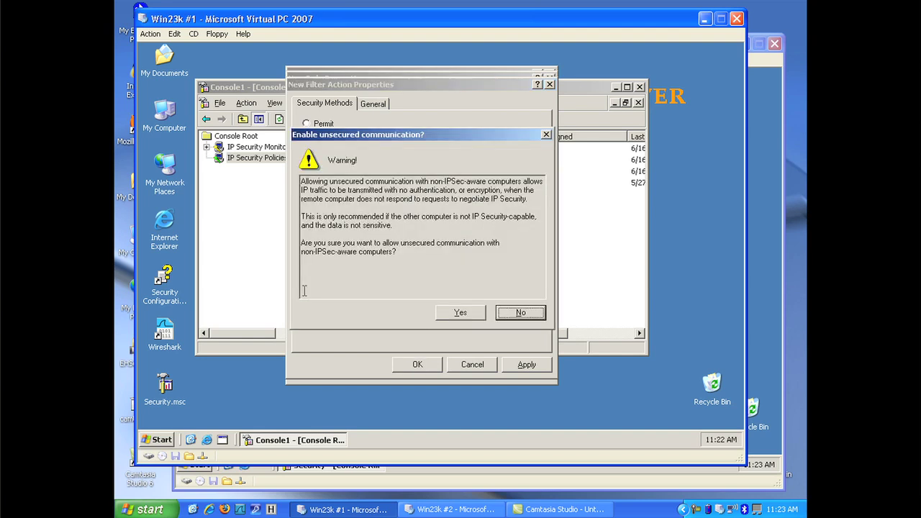
{"action": "left_click", "coordinate": [449, 312]}
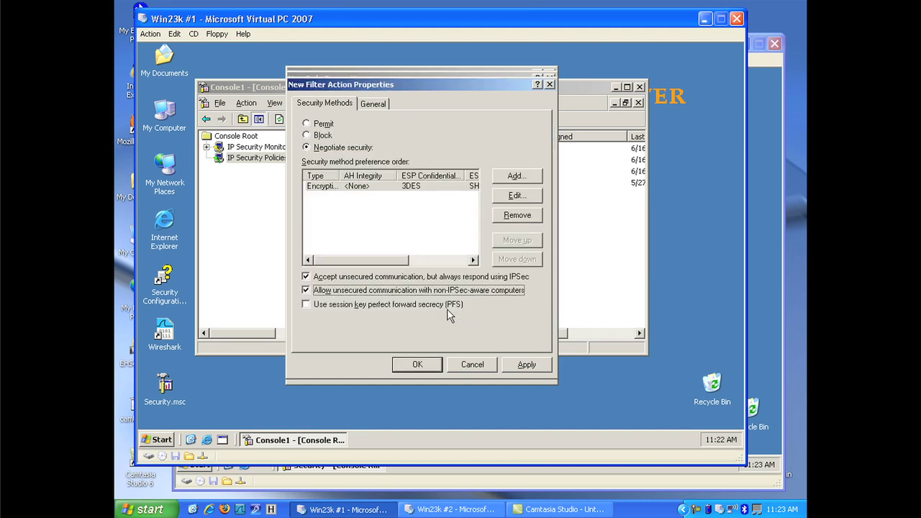
{"action": "left_click", "coordinate": [506, 368]}
{"action": "left_click", "coordinate": [439, 367]}
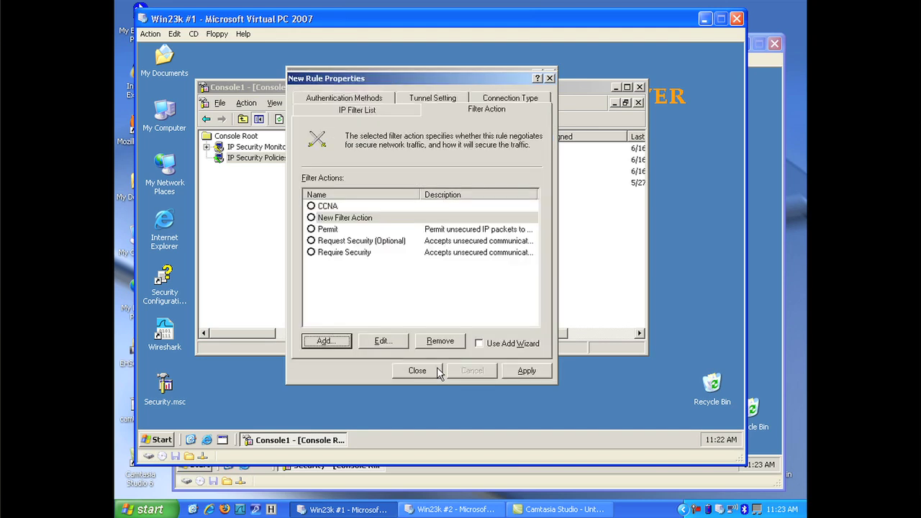
Step: Rename New Filter Action to 'CCNA Security' on its General tab
{"action": "left_click", "coordinate": [337, 221]}
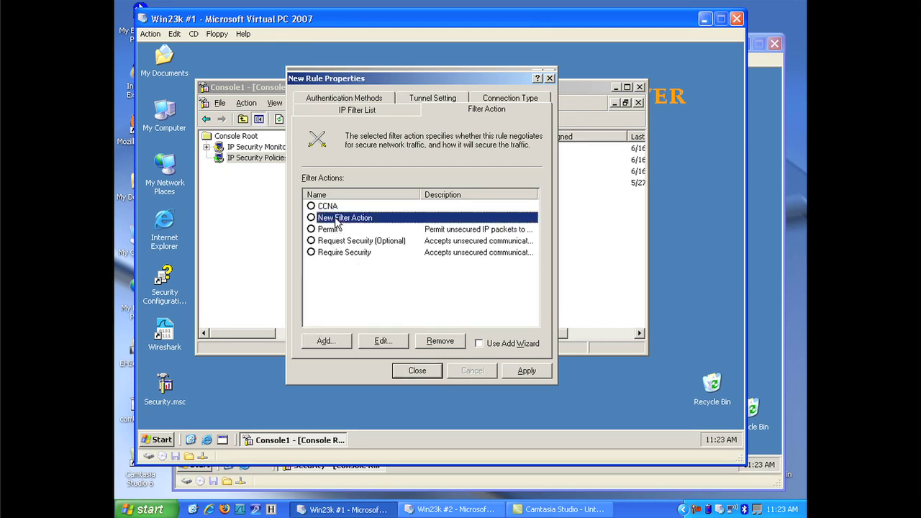
{"action": "left_click", "coordinate": [376, 342]}
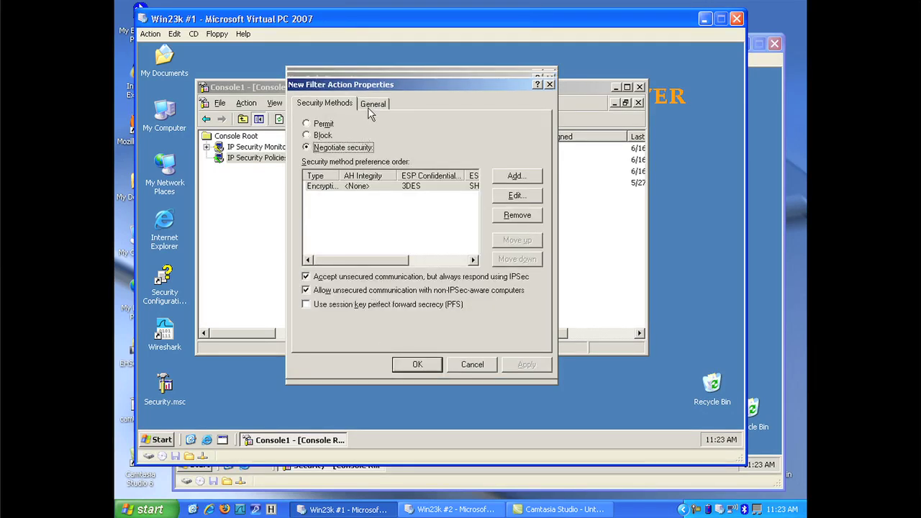
{"action": "left_click", "coordinate": [369, 106]}
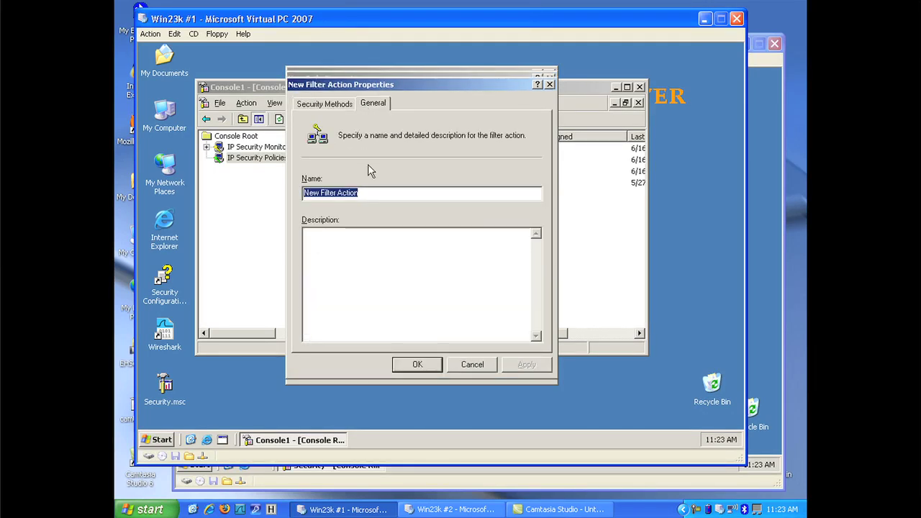
{"action": "type", "text": "CCNA Security"}
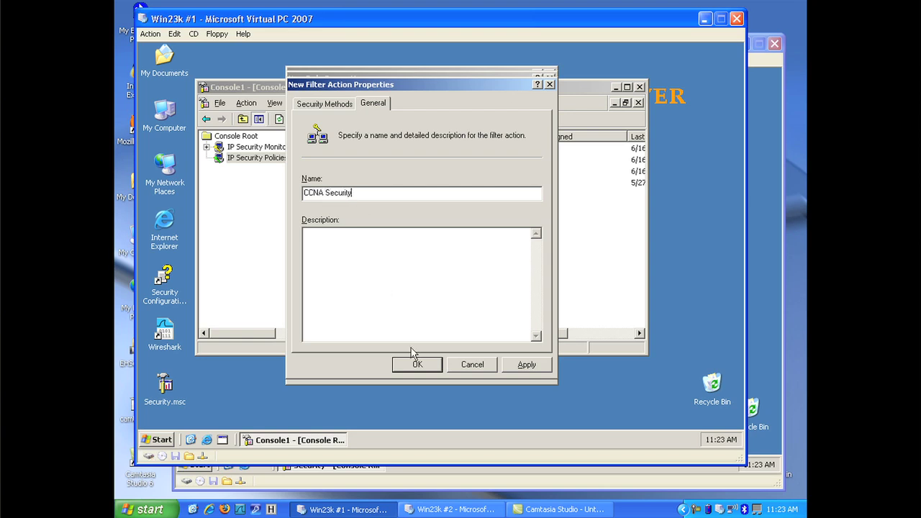
{"action": "left_click", "coordinate": [413, 363]}
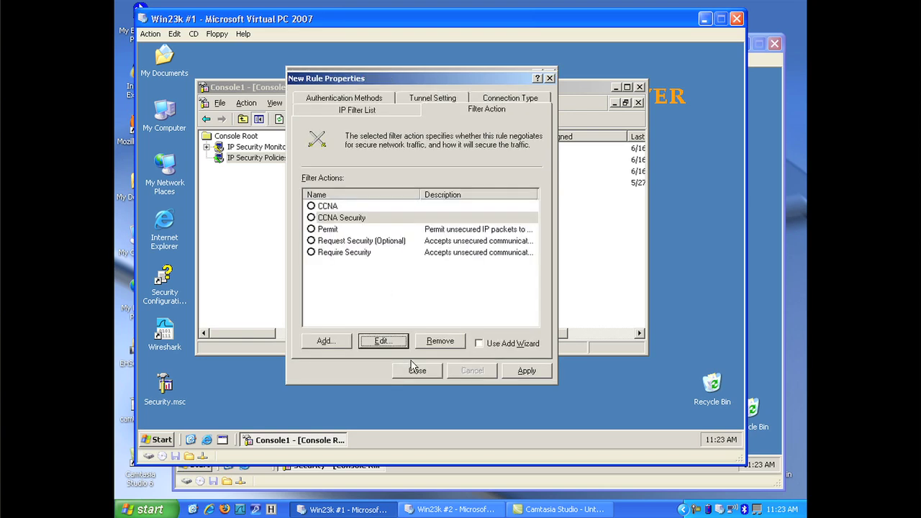
Step: Choose CCNA Security as the new rule's filter action, then apply and close the rule
{"action": "left_click", "coordinate": [313, 219]}
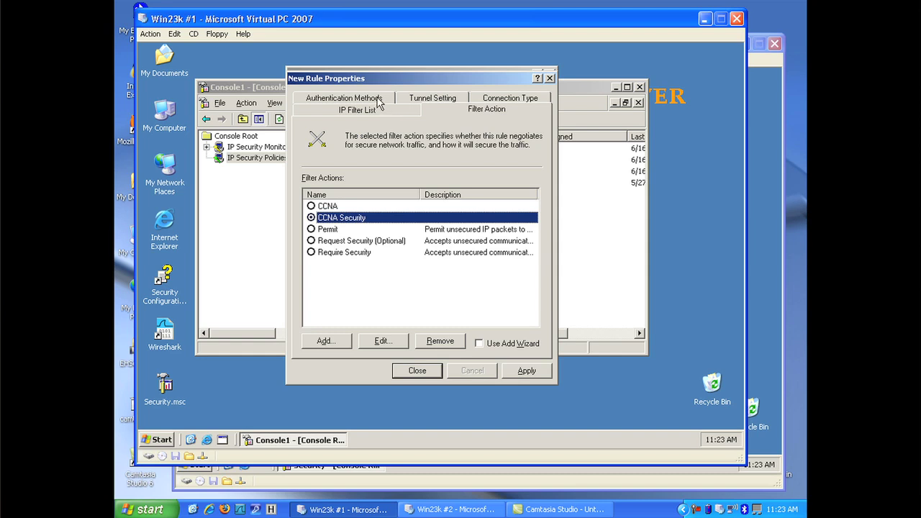
{"action": "left_click", "coordinate": [526, 371]}
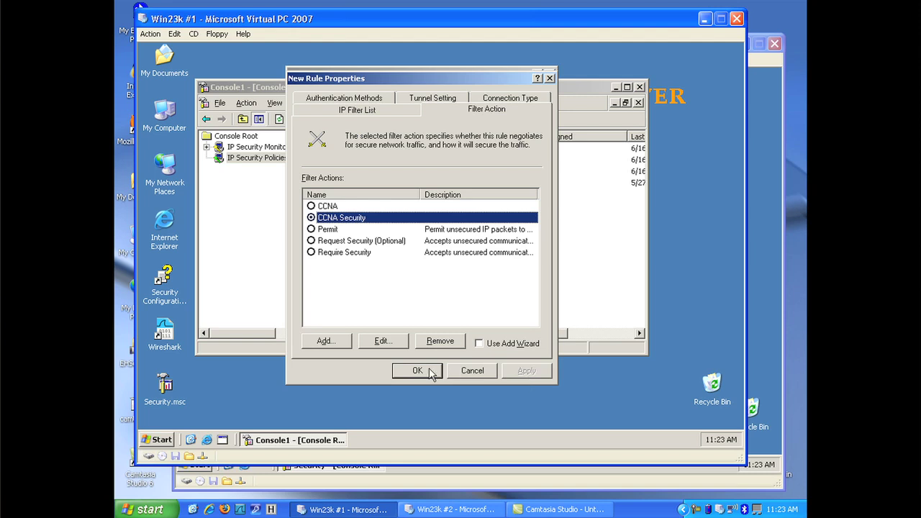
{"action": "left_click", "coordinate": [416, 370]}
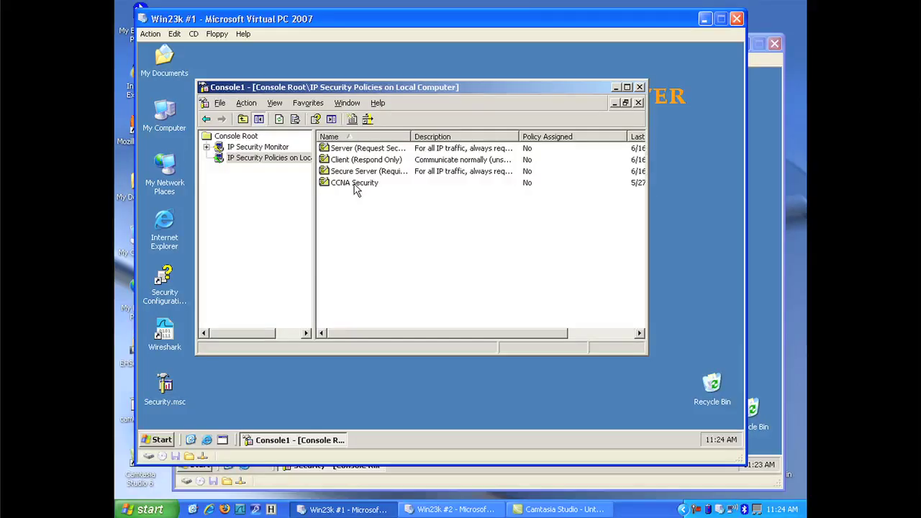
Step: Assign CCNA Security on the first server and CCNA on the second, then return to the first
{"action": "right_click", "coordinate": [355, 189]}
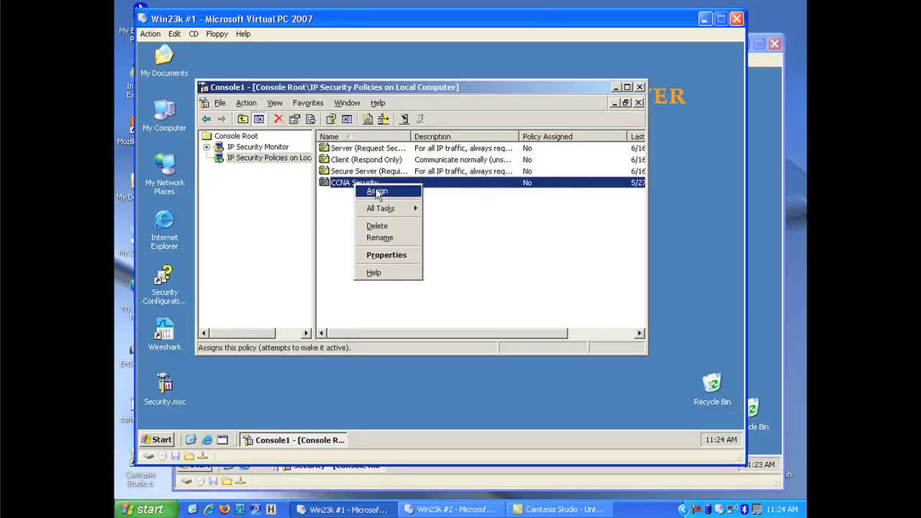
{"action": "left_click", "coordinate": [377, 192]}
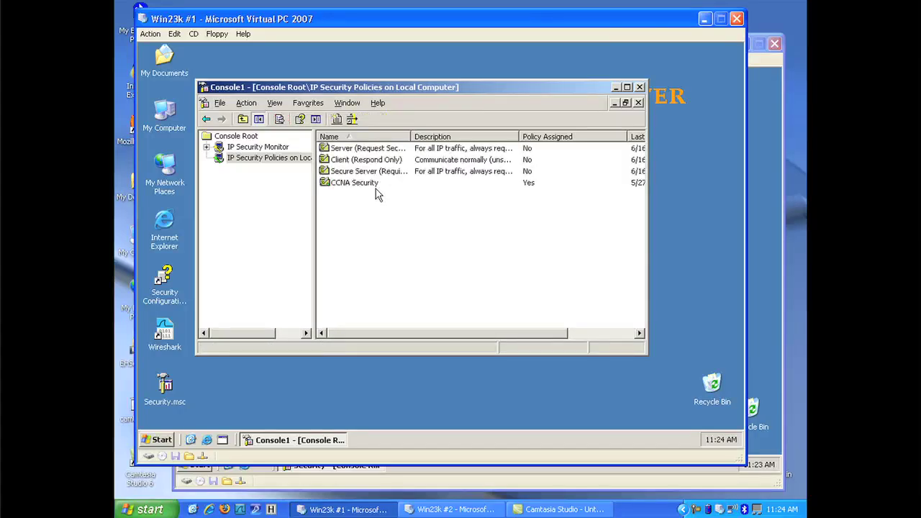
{"action": "left_click", "coordinate": [762, 320]}
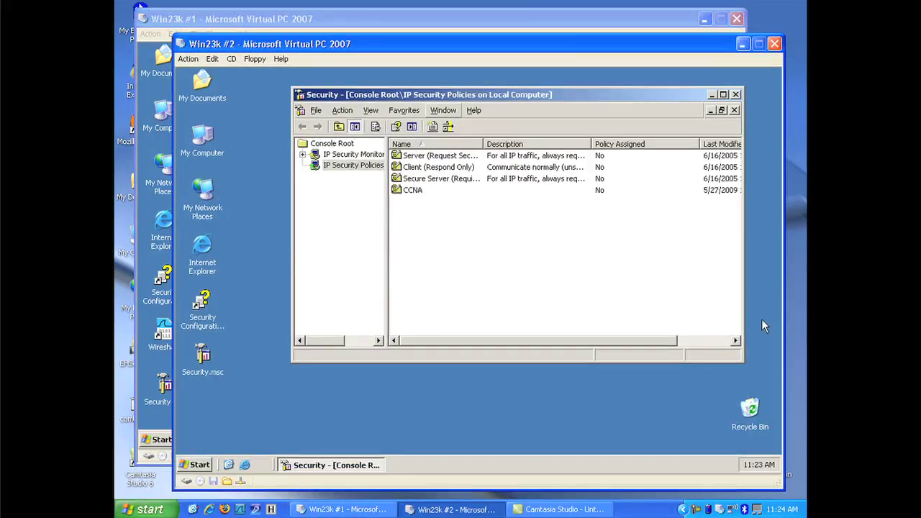
{"action": "left_click", "coordinate": [415, 191]}
{"action": "right_click", "coordinate": [415, 191]}
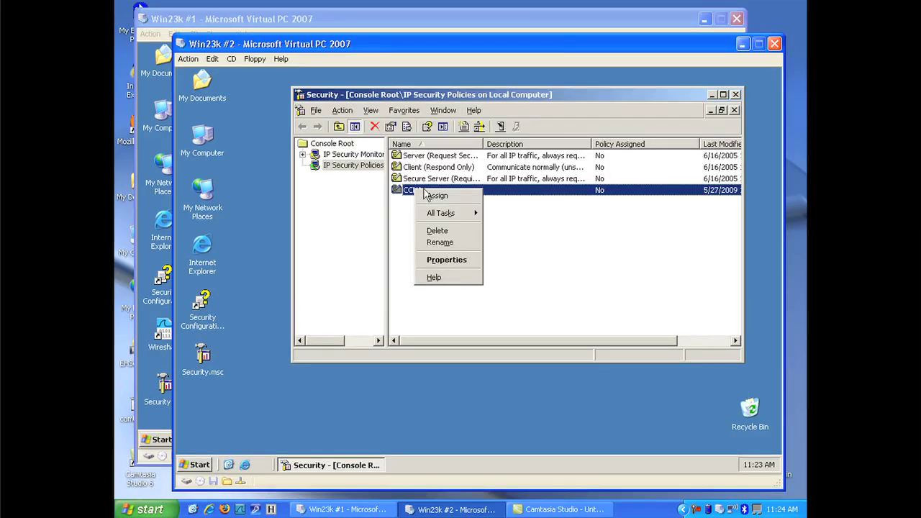
{"action": "left_click", "coordinate": [432, 196]}
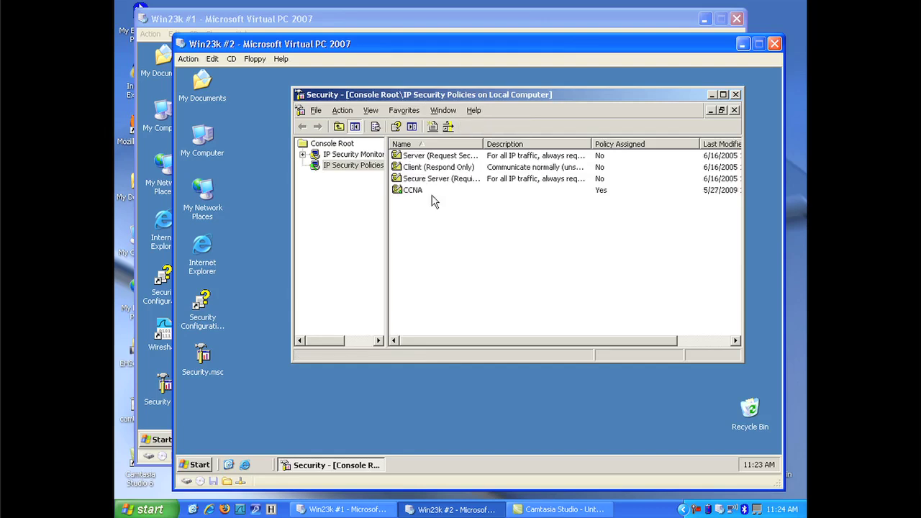
{"action": "left_click", "coordinate": [148, 364]}
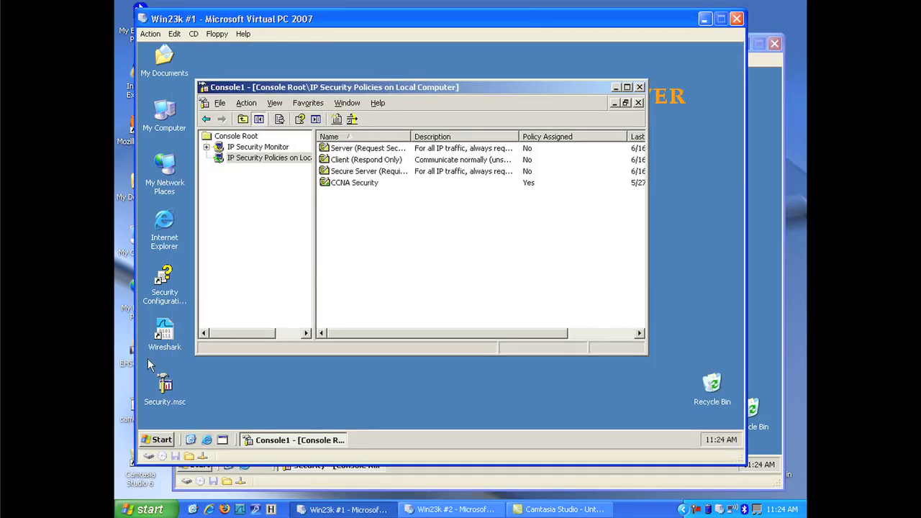
Step: From the second server's Command Prompt, start a continuous ping to 192.168.1.1
{"action": "left_click", "coordinate": [762, 284]}
{"action": "left_click", "coordinate": [196, 464]}
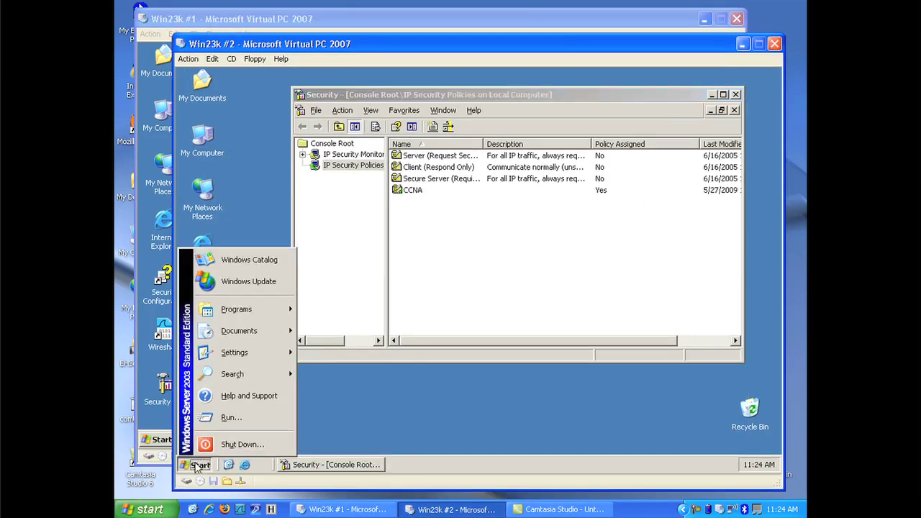
{"action": "left_click", "coordinate": [243, 425]}
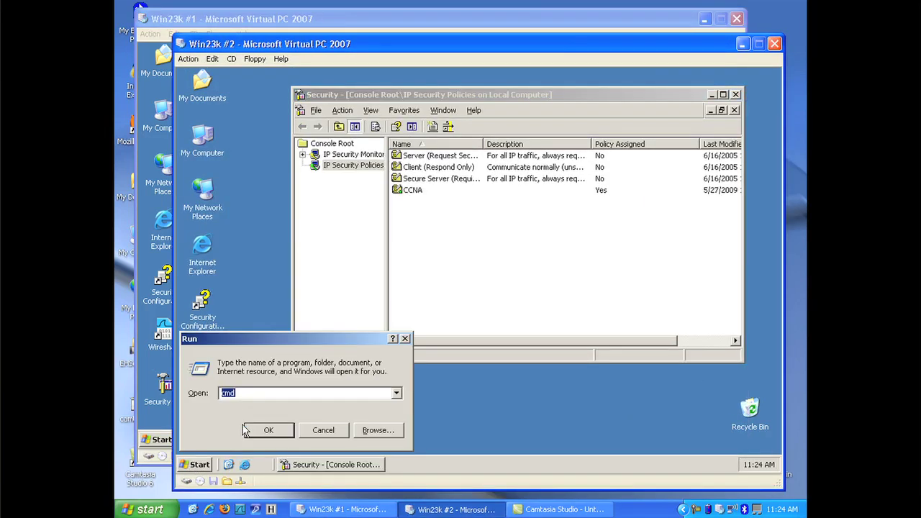
{"action": "left_click", "coordinate": [245, 430]}
{"action": "type", "text": "ping 192.168.1.1 -t"}
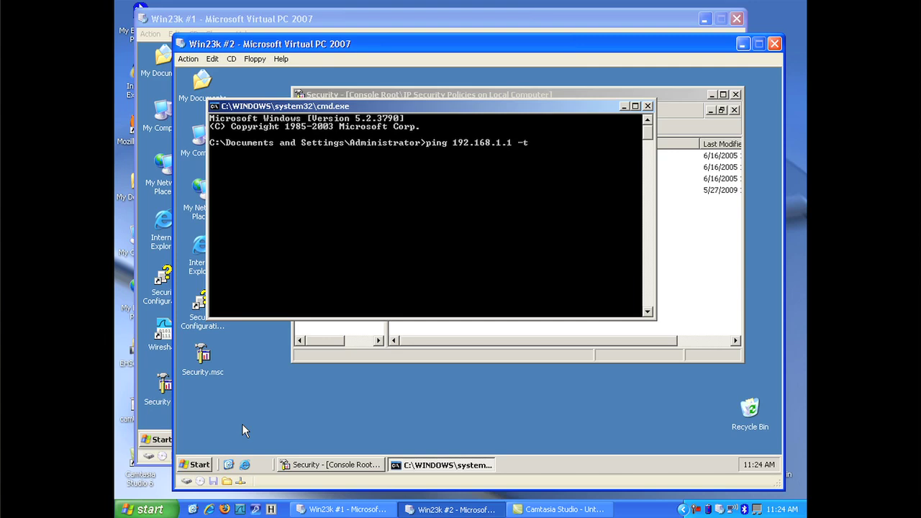
{"action": "key", "text": "Return"}
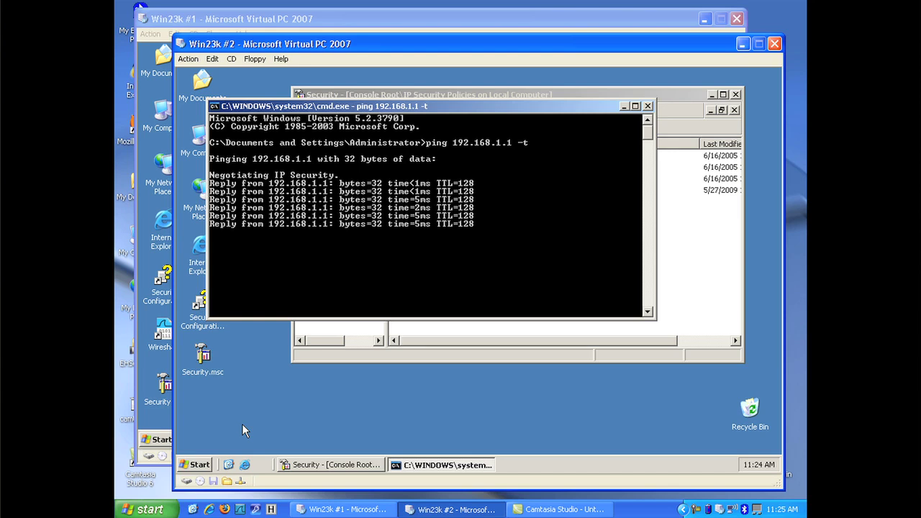
Step: Expand IP Security Monitor for SERVER-2, revealing its Main Mode and Quick Mode folders
{"action": "left_click", "coordinate": [275, 442]}
{"action": "left_click", "coordinate": [379, 356]}
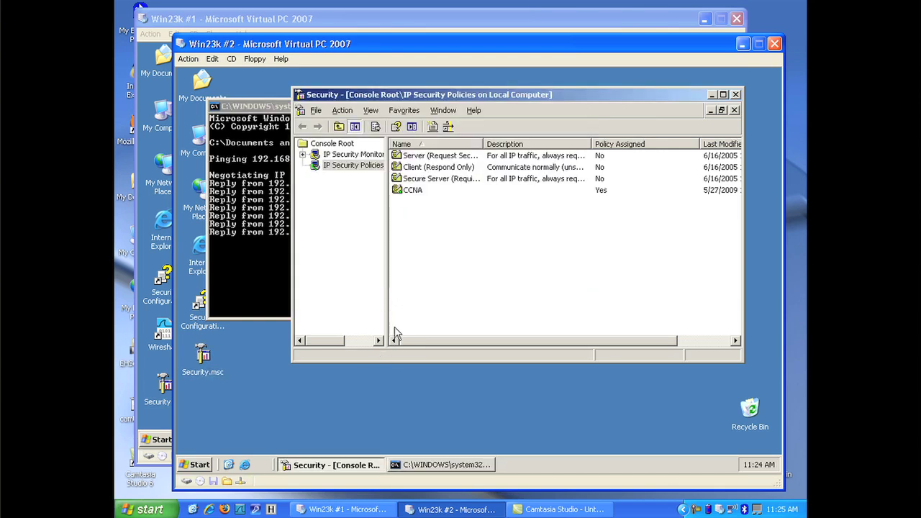
{"action": "left_click", "coordinate": [302, 154]}
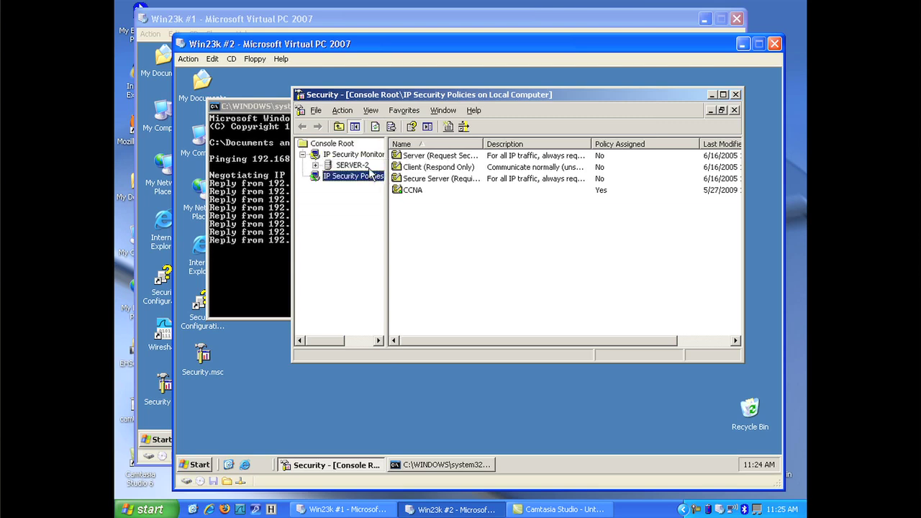
{"action": "double_click", "coordinate": [350, 165]}
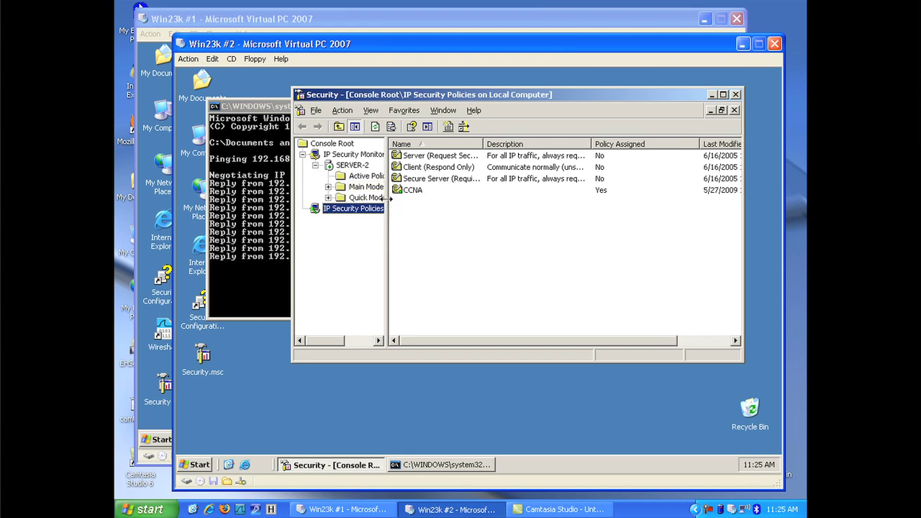
{"action": "left_click_drag", "start_coordinate": [388, 202], "coordinate": [421, 202]}
{"action": "left_click", "coordinate": [328, 187]}
{"action": "left_click", "coordinate": [328, 252]}
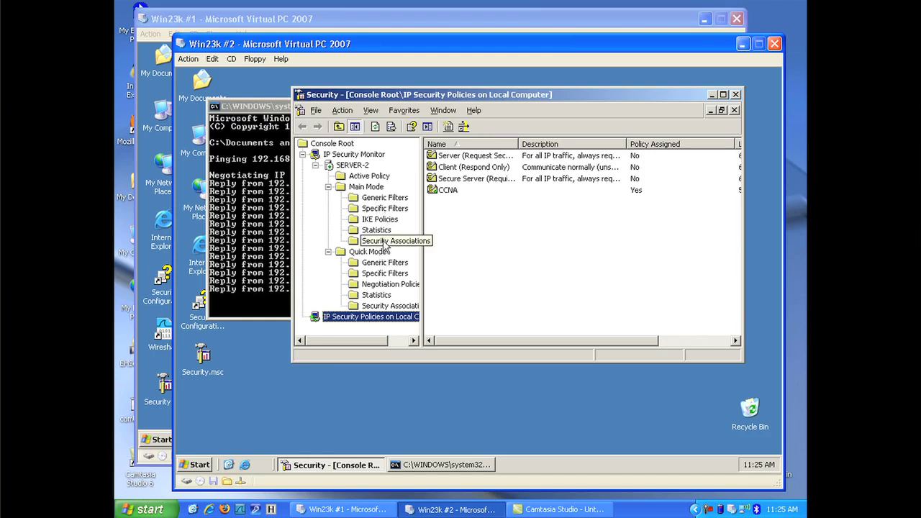
Step: Review Main Mode and Quick Mode security associations with peer 192.168.1.1, then return to the ping
{"action": "left_click", "coordinate": [383, 243]}
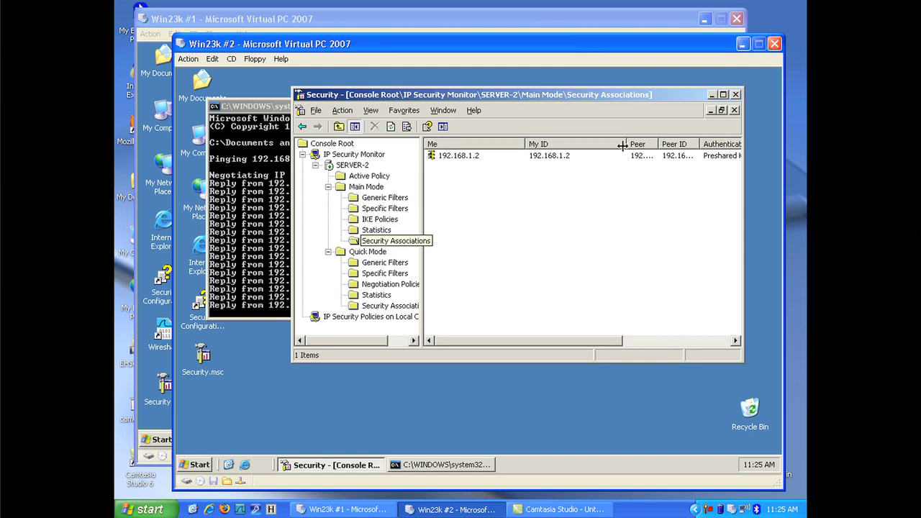
{"action": "left_click_drag", "start_coordinate": [625, 144], "coordinate": [667, 144]}
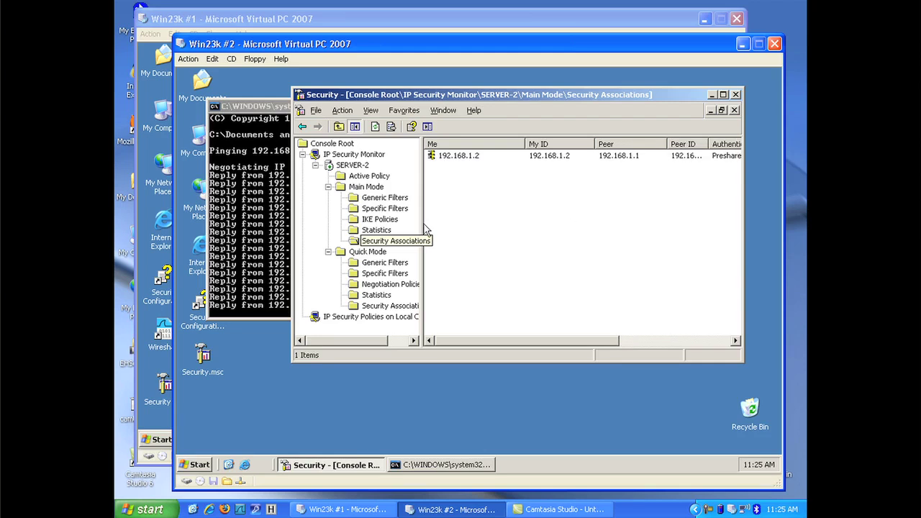
{"action": "left_click", "coordinate": [393, 307]}
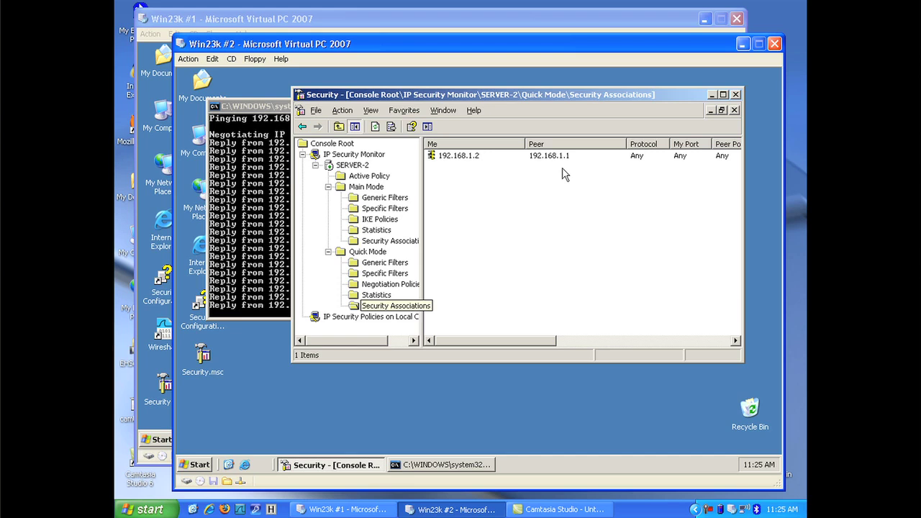
{"action": "left_click", "coordinate": [264, 201]}
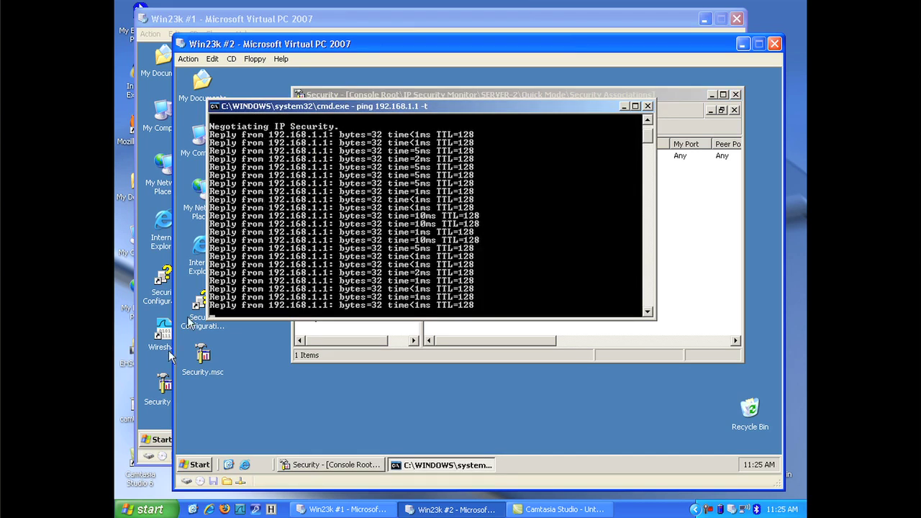
Step: Start a Wireshark capture on the first server's Intel DC21140 adapter and enlarge the window
{"action": "left_click", "coordinate": [147, 368]}
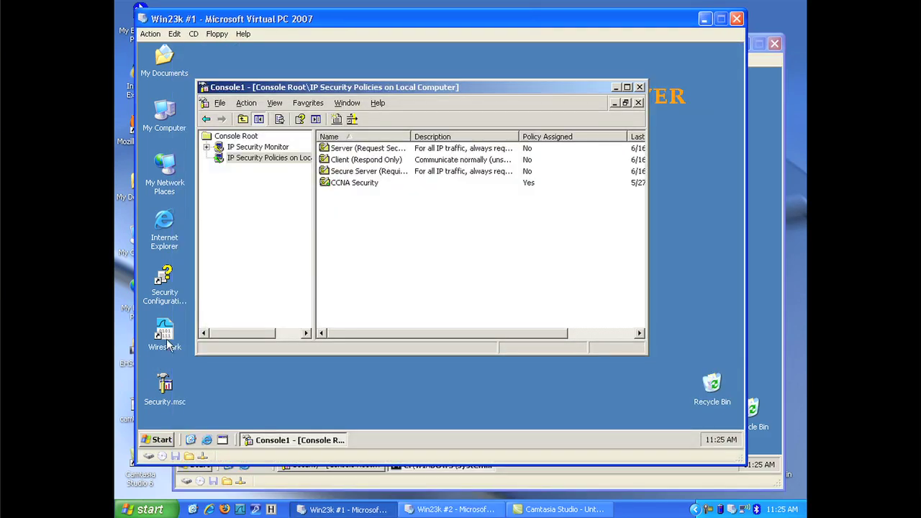
{"action": "left_click", "coordinate": [168, 337]}
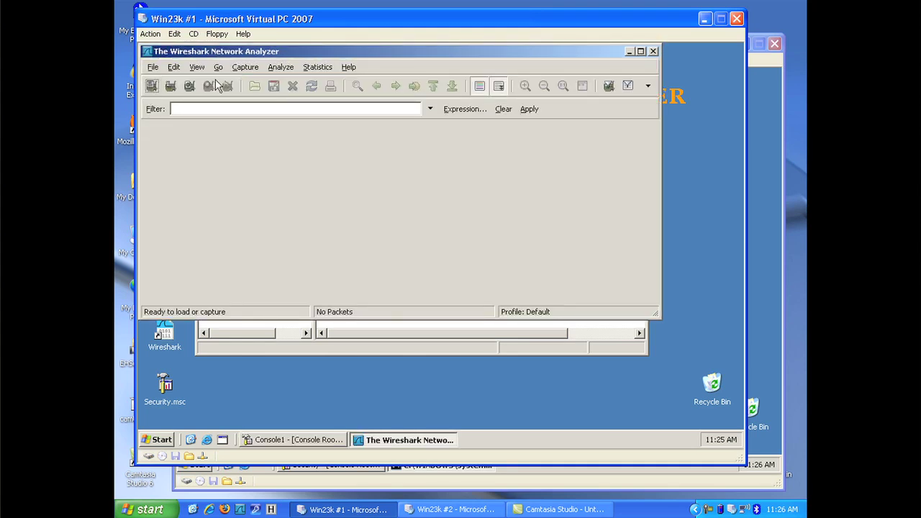
{"action": "left_click", "coordinate": [247, 69]}
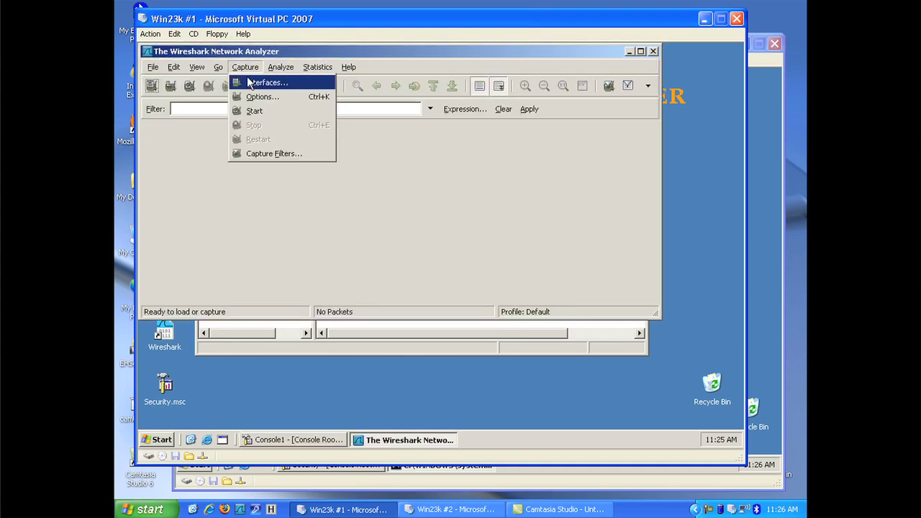
{"action": "left_click", "coordinate": [249, 82]}
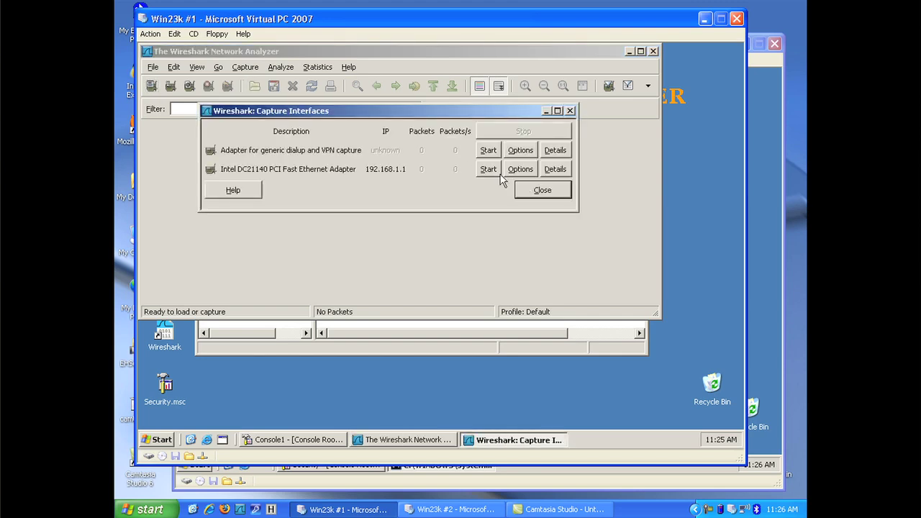
{"action": "left_click", "coordinate": [495, 172]}
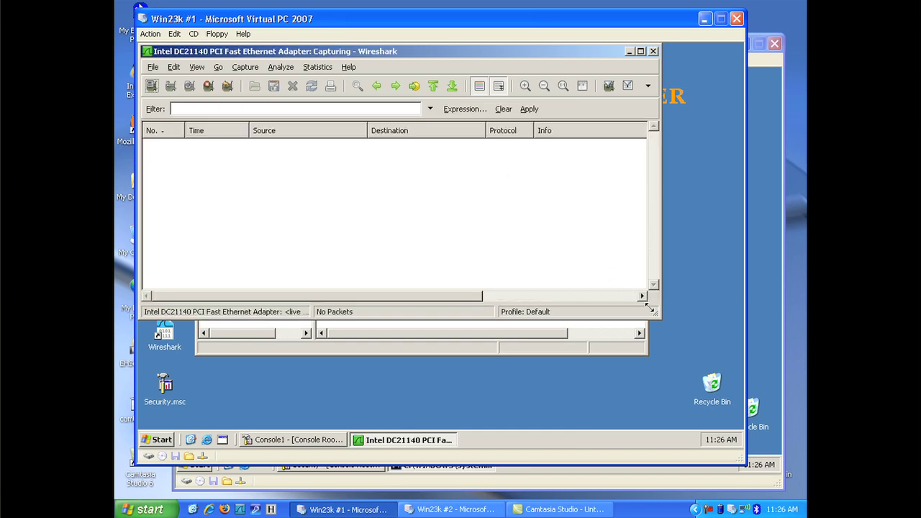
{"action": "left_click_drag", "start_coordinate": [651, 312], "coordinate": [671, 335]}
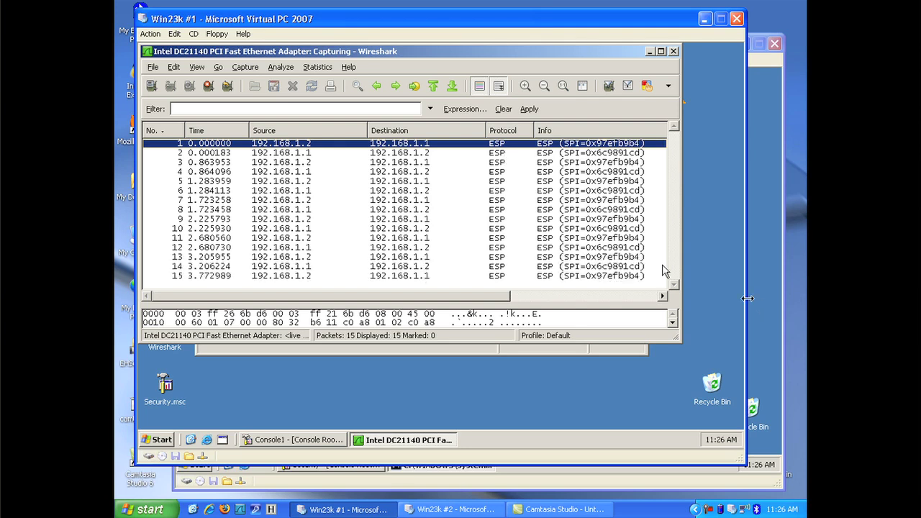
Step: Un-assign the CCNA policy in the second server's local IP security policies
{"action": "left_click", "coordinate": [767, 292]}
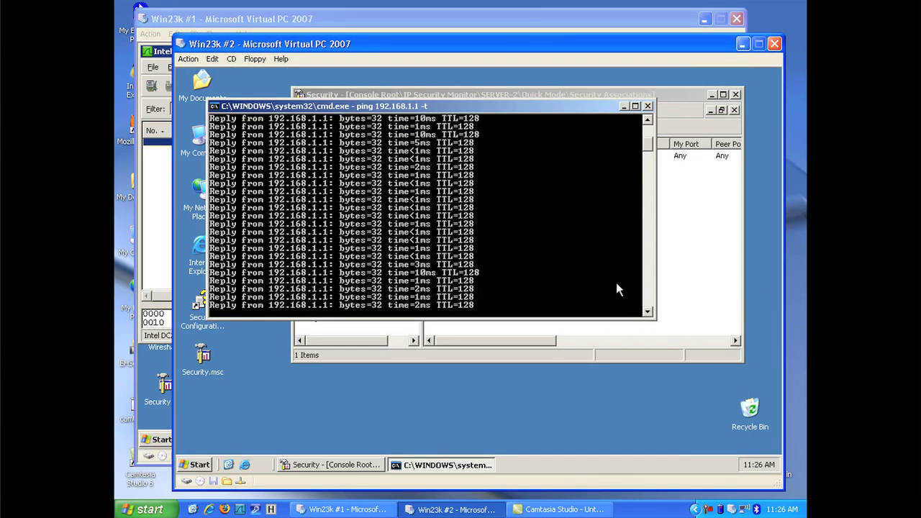
{"action": "left_click", "coordinate": [728, 304]}
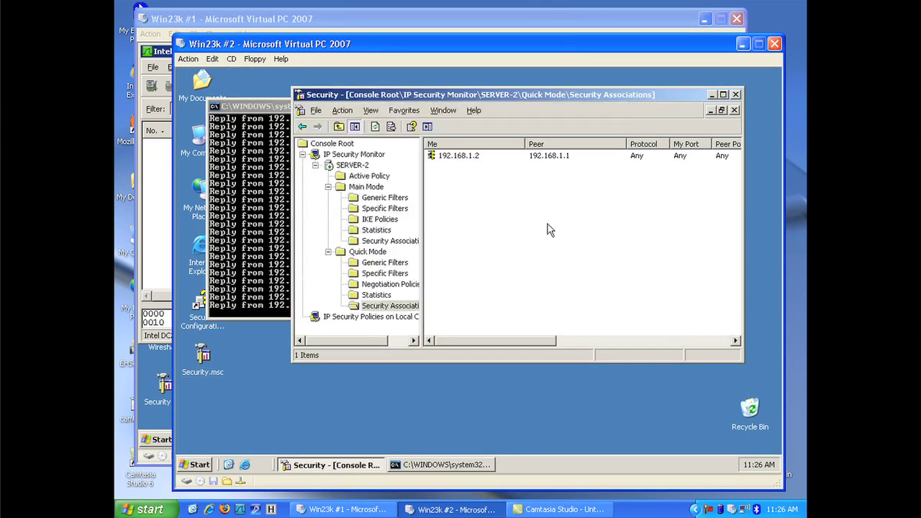
{"action": "left_click", "coordinate": [303, 155]}
{"action": "left_click", "coordinate": [321, 166]}
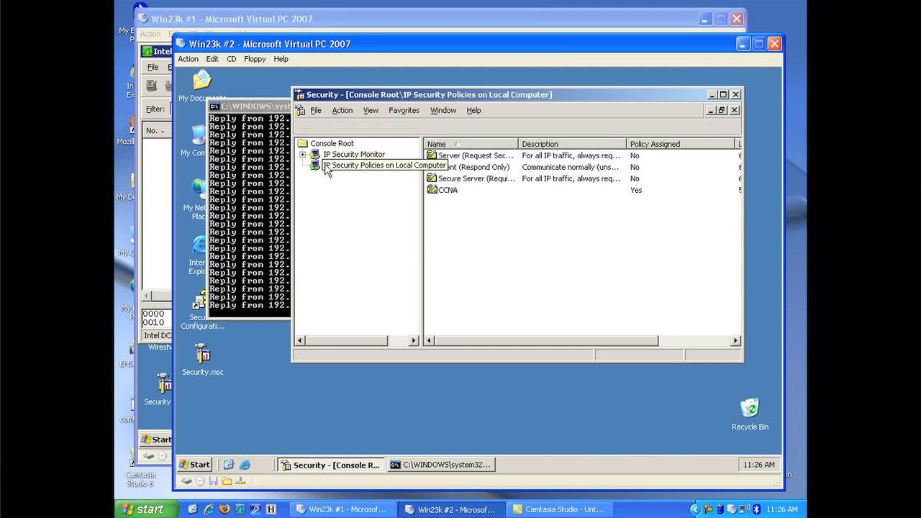
{"action": "right_click", "coordinate": [447, 191]}
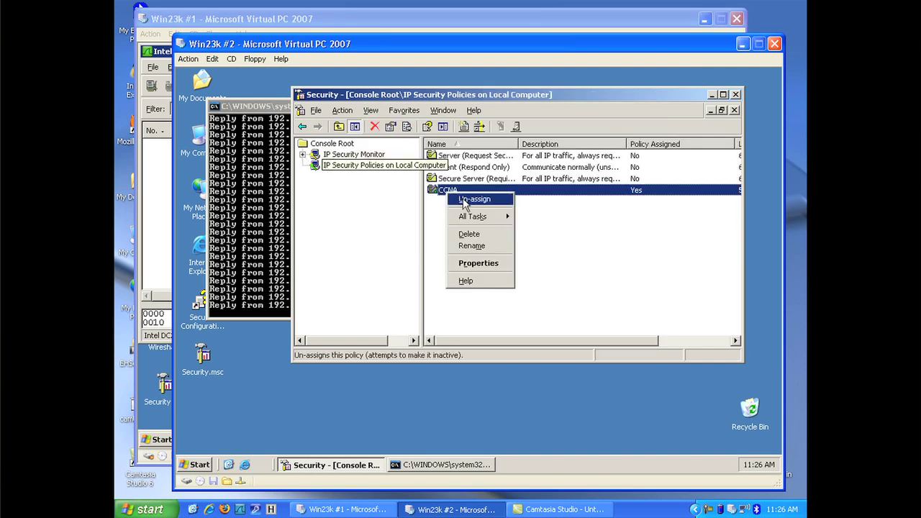
{"action": "left_click", "coordinate": [471, 198]}
Step: Un-assign CCNA Security on the first server and enlarge Wireshark to show packet details
{"action": "left_click", "coordinate": [179, 395]}
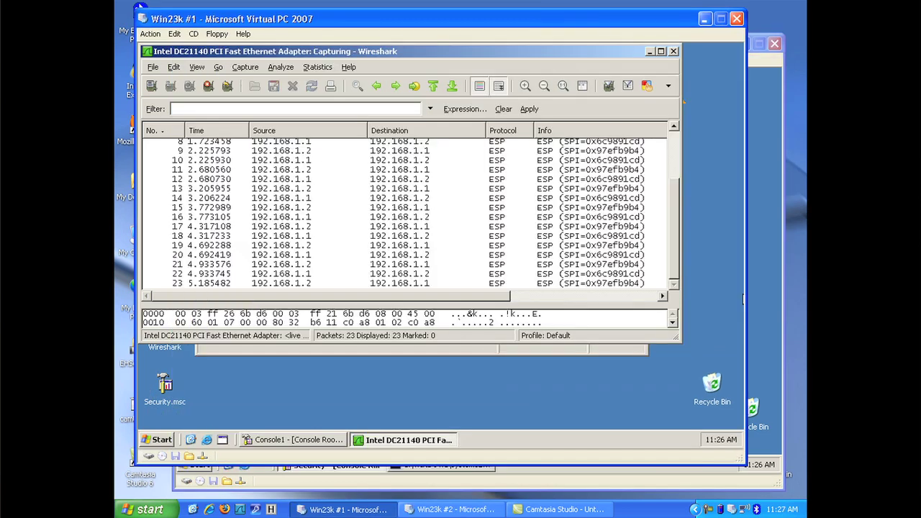
{"action": "left_click", "coordinate": [275, 352]}
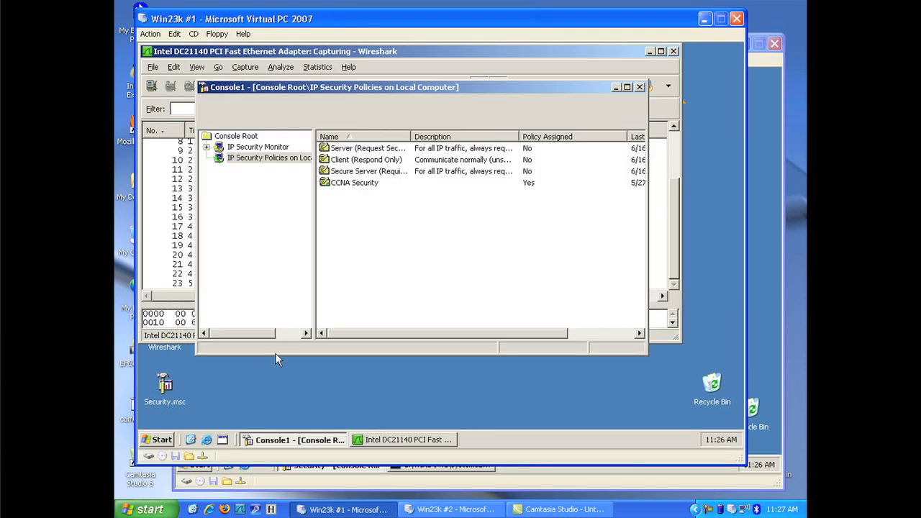
{"action": "right_click", "coordinate": [352, 188]}
{"action": "left_click", "coordinate": [367, 192]}
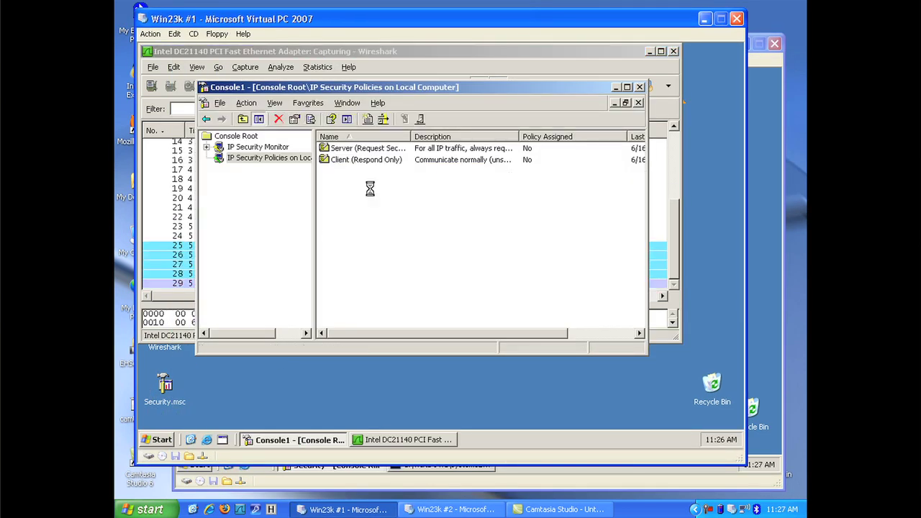
{"action": "left_click", "coordinate": [331, 49]}
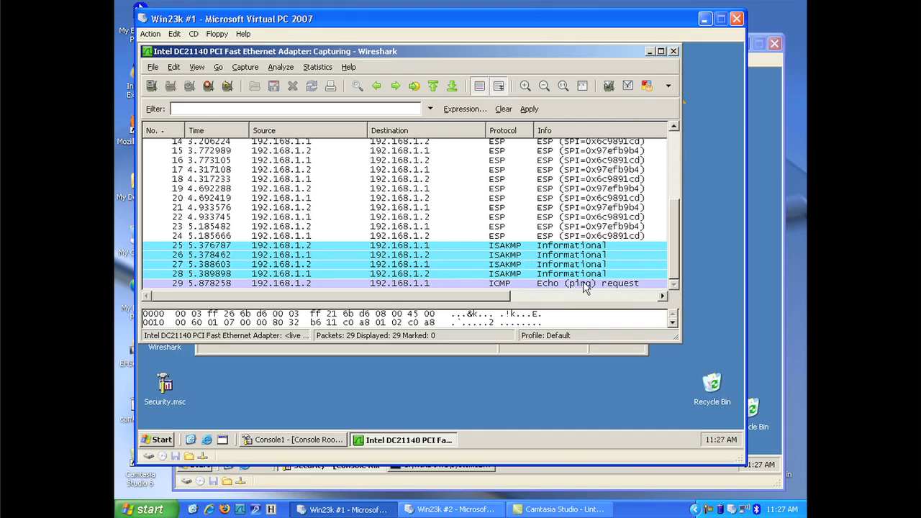
{"action": "left_click_drag", "start_coordinate": [669, 335], "coordinate": [695, 390]}
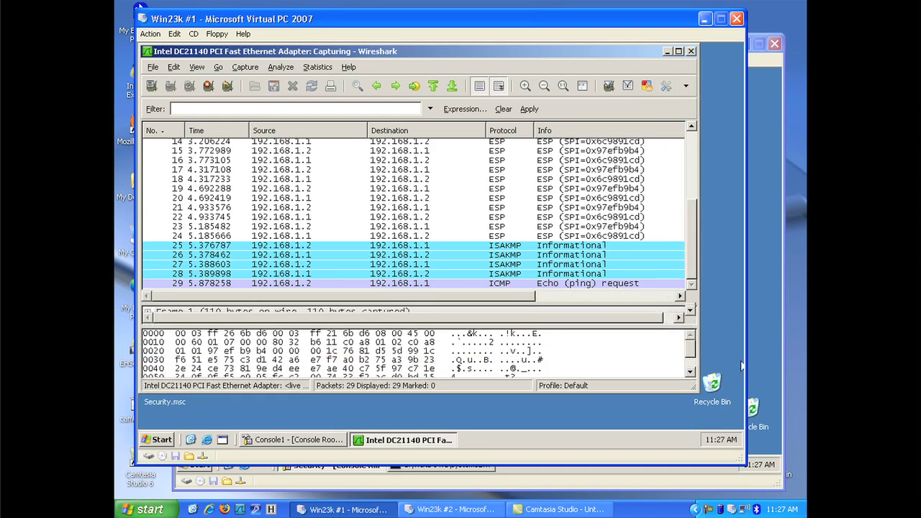
Step: Check the second server's ping output and the capture for unencrypted ICMP pings
{"action": "left_click", "coordinate": [760, 346]}
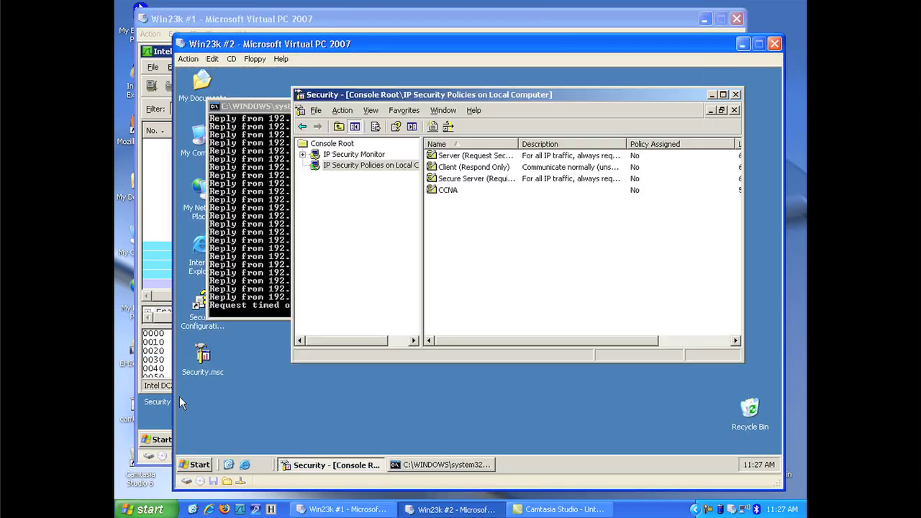
{"action": "left_click", "coordinate": [270, 288]}
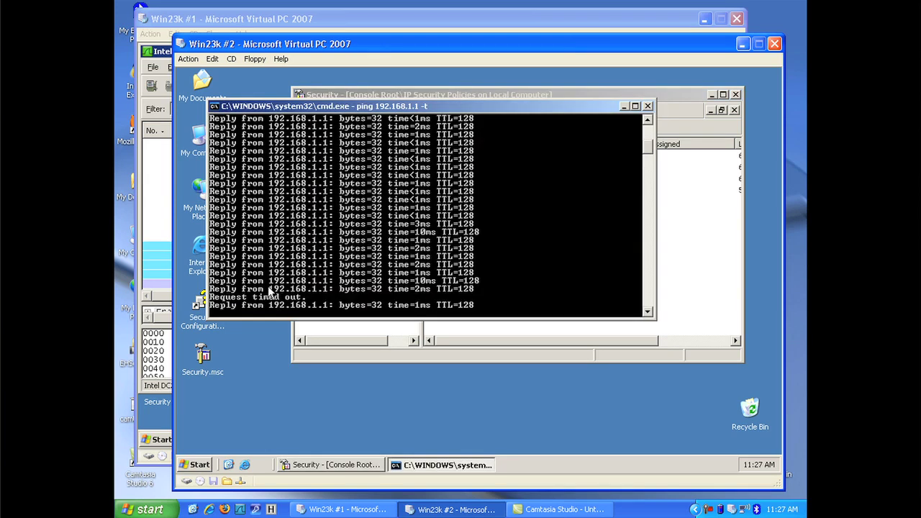
{"action": "left_click", "coordinate": [176, 217]}
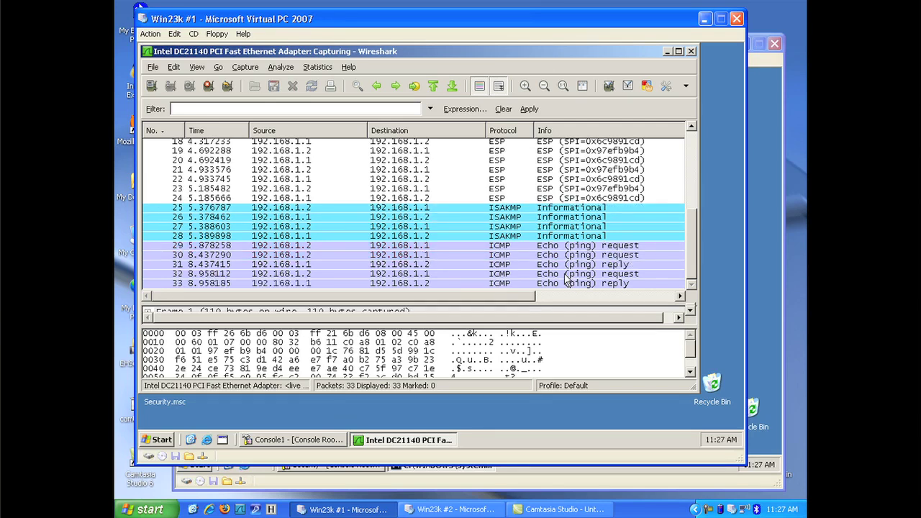
Step: Reassign the CCNA policy on the second server
{"action": "left_click", "coordinate": [754, 263]}
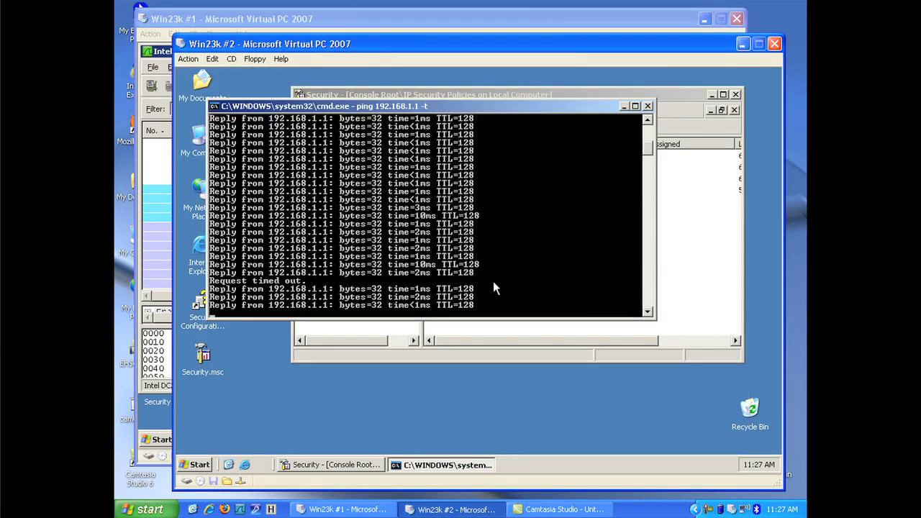
{"action": "left_click", "coordinate": [466, 337]}
{"action": "right_click", "coordinate": [475, 194]}
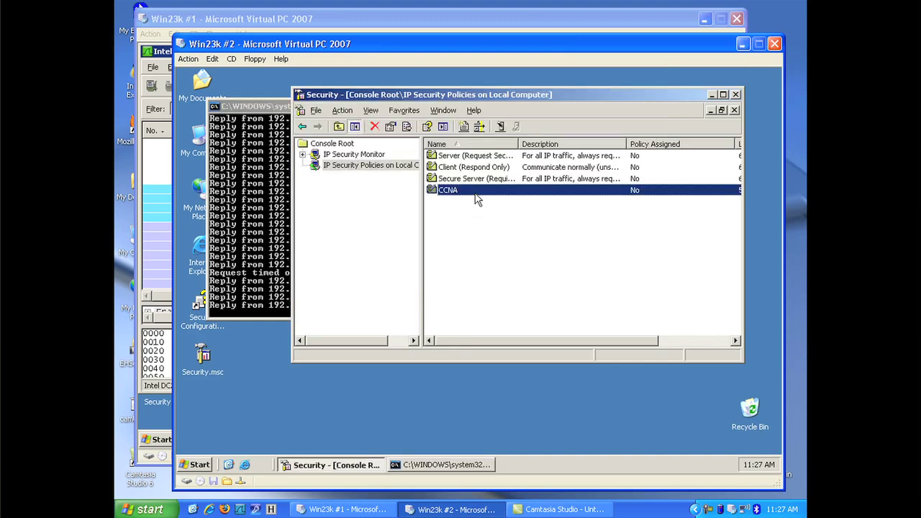
{"action": "left_click", "coordinate": [489, 200]}
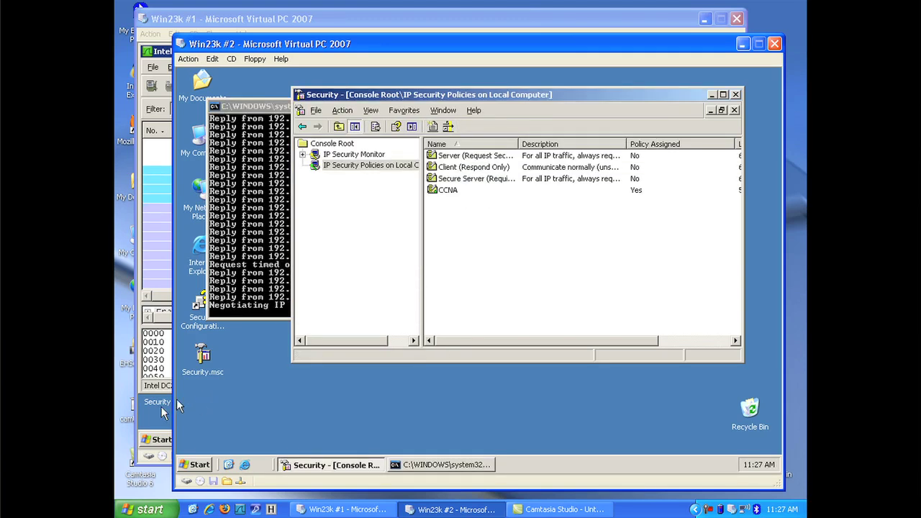
Step: Reassign CCNA Security on the first server and return to the Wireshark capture
{"action": "left_click", "coordinate": [152, 413]}
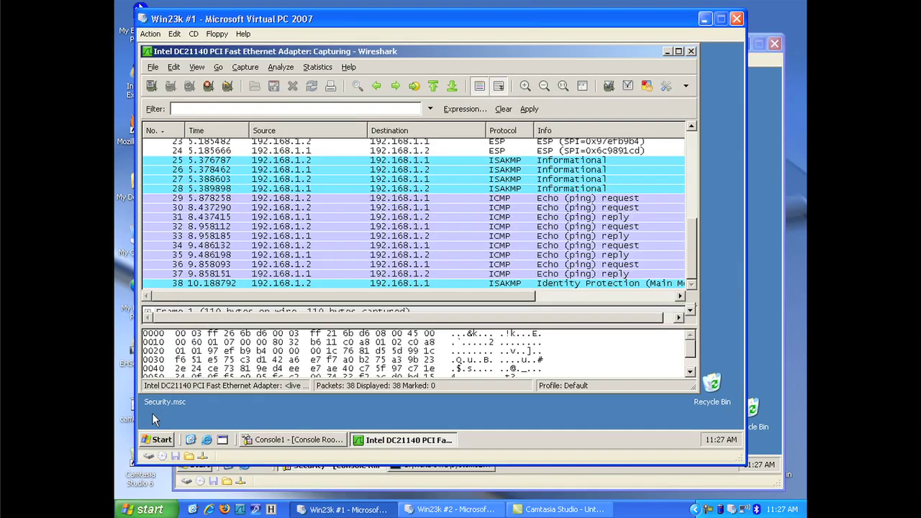
{"action": "left_click", "coordinate": [312, 440]}
{"action": "right_click", "coordinate": [368, 185]}
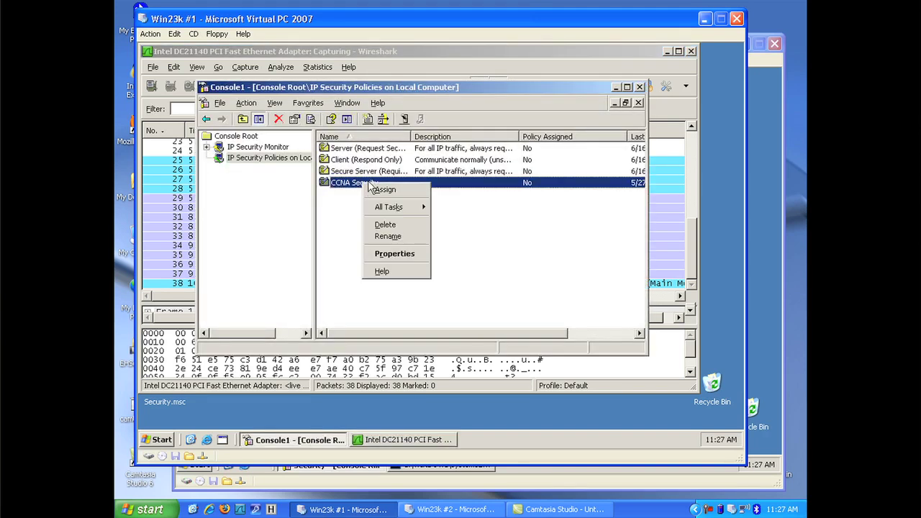
{"action": "left_click", "coordinate": [377, 189]}
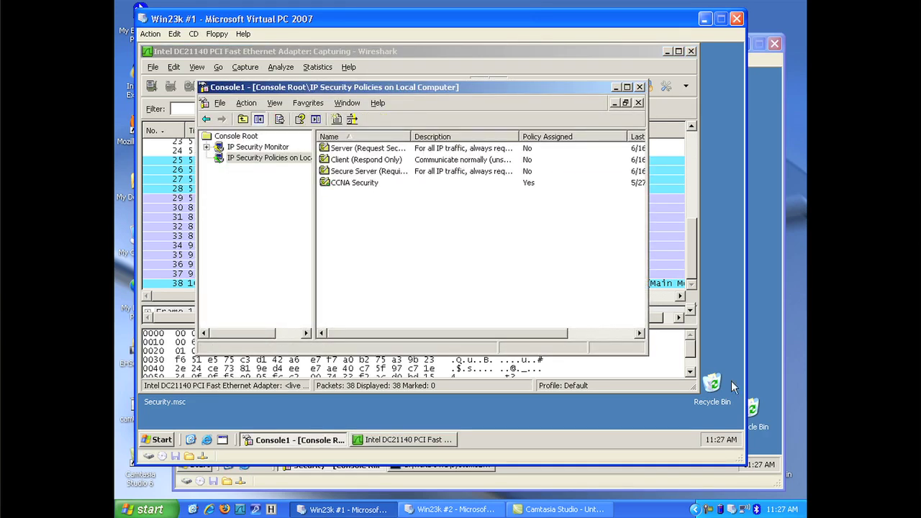
{"action": "left_click", "coordinate": [673, 348]}
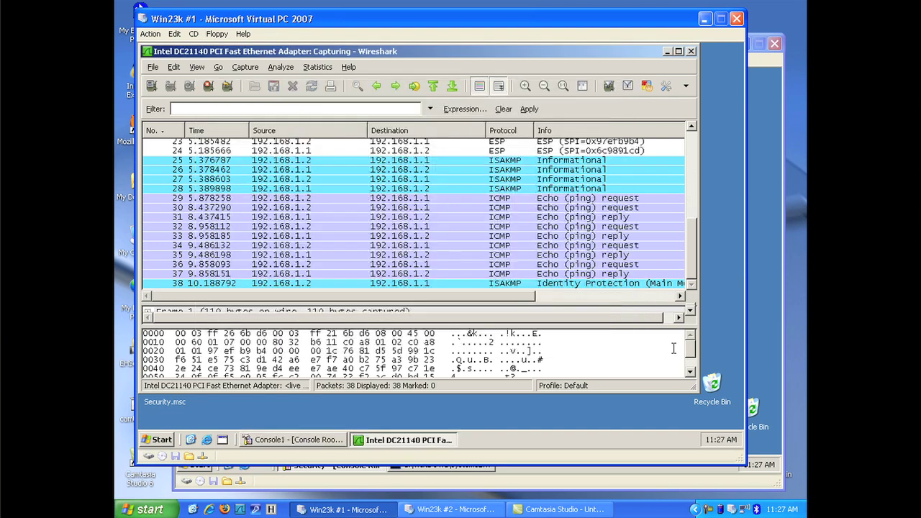